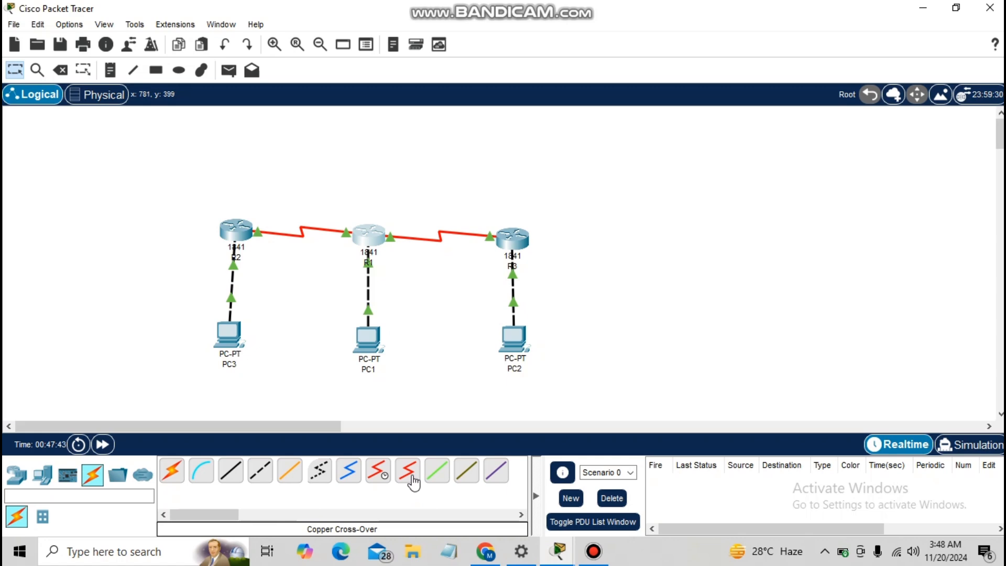
Switch to Chrome and examine the Static Route Lab topology diagram in the Week007-Lab5 document.
click(493, 560)
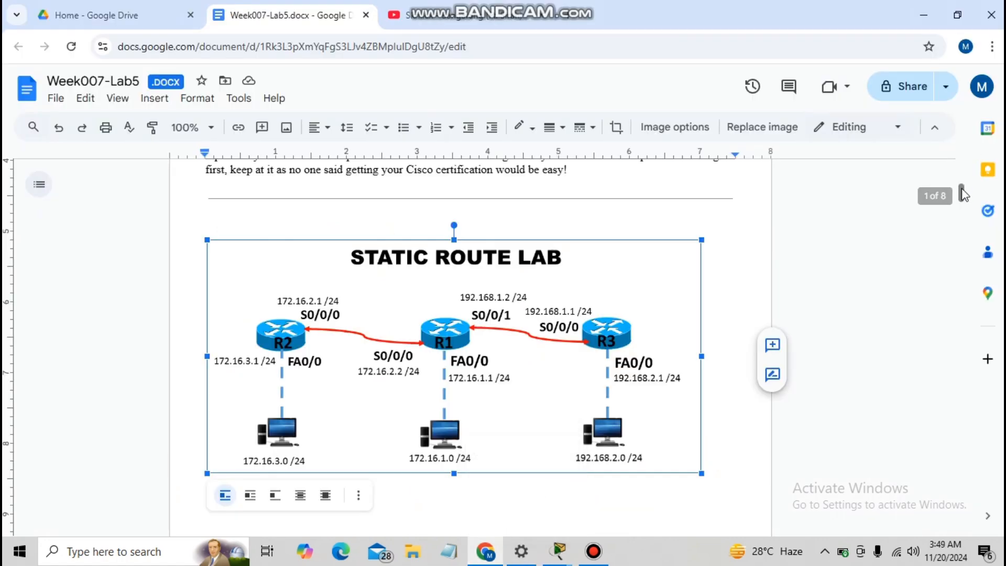
scroll(964, 202, down, 2)
mouse_move(962, 198)
mouse_down()
mouse_move(958, 248)
mouse_move(955, 193)
mouse_move(961, 234)
mouse_move(958, 203)
mouse_up()
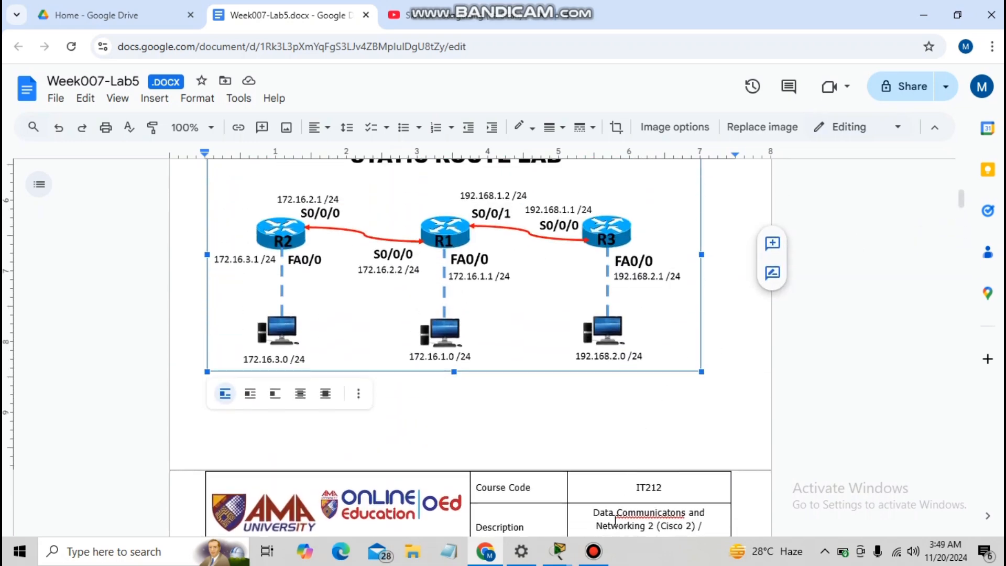
Switch to Cisco Packet Tracer and review the earlier command-line configuration of routers R1, R2 and R3.
mouse_move(561, 555)
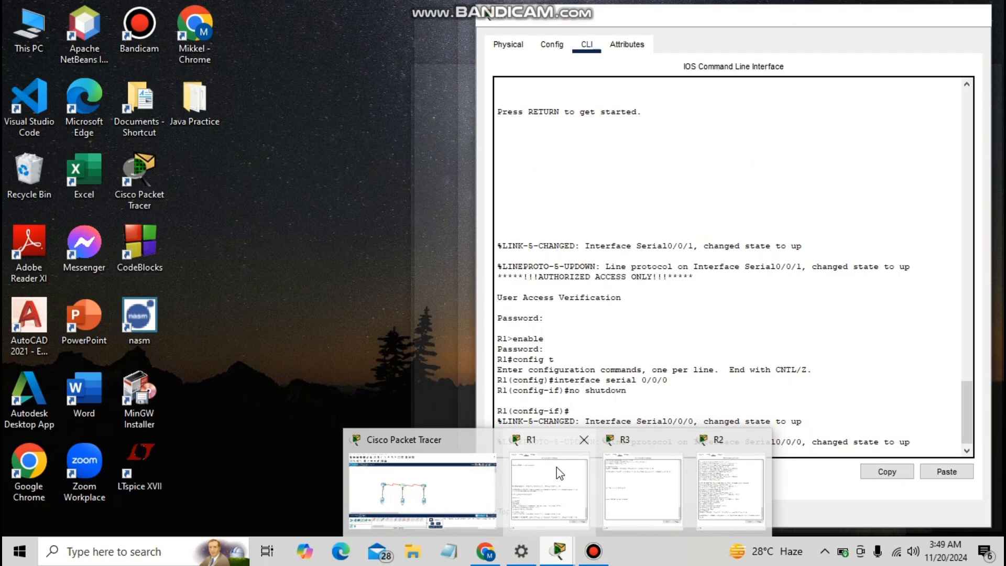
click(559, 473)
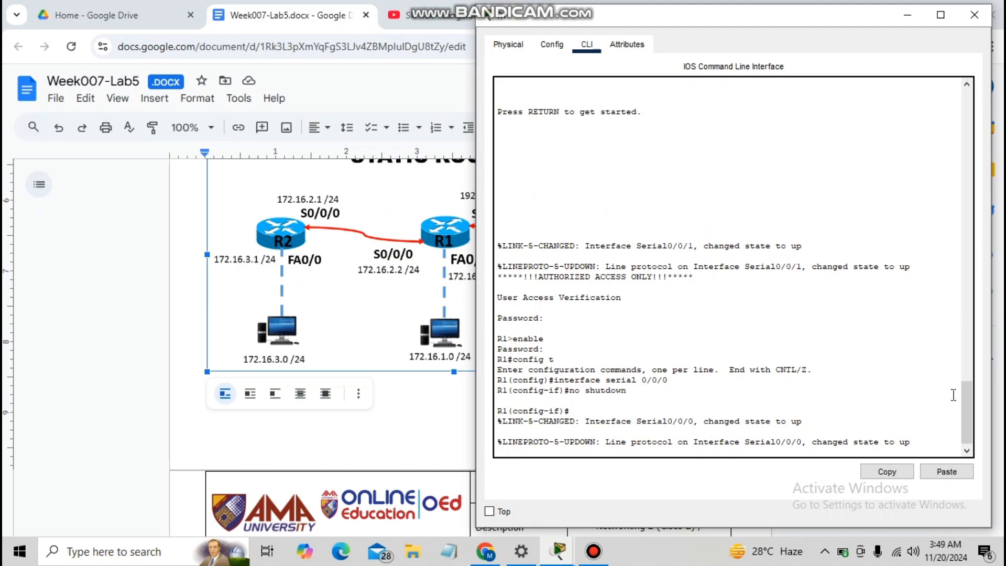
drag(968, 408, 983, 326)
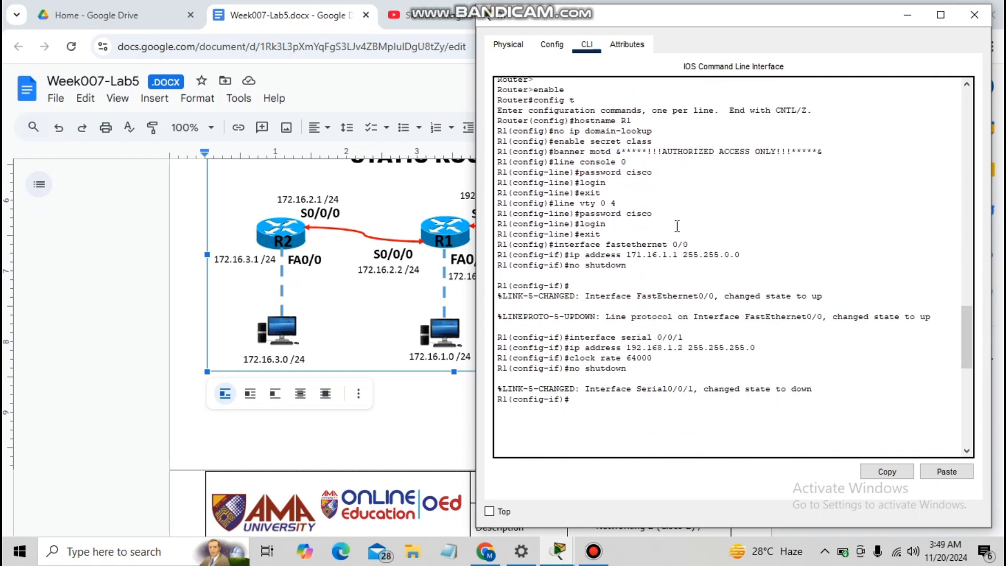
mouse_move(557, 551)
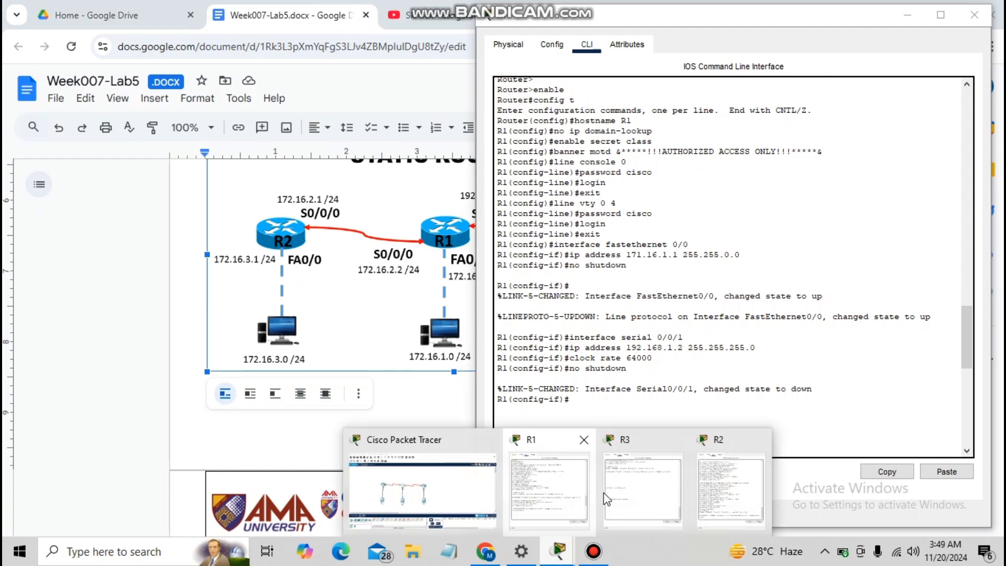
click(705, 482)
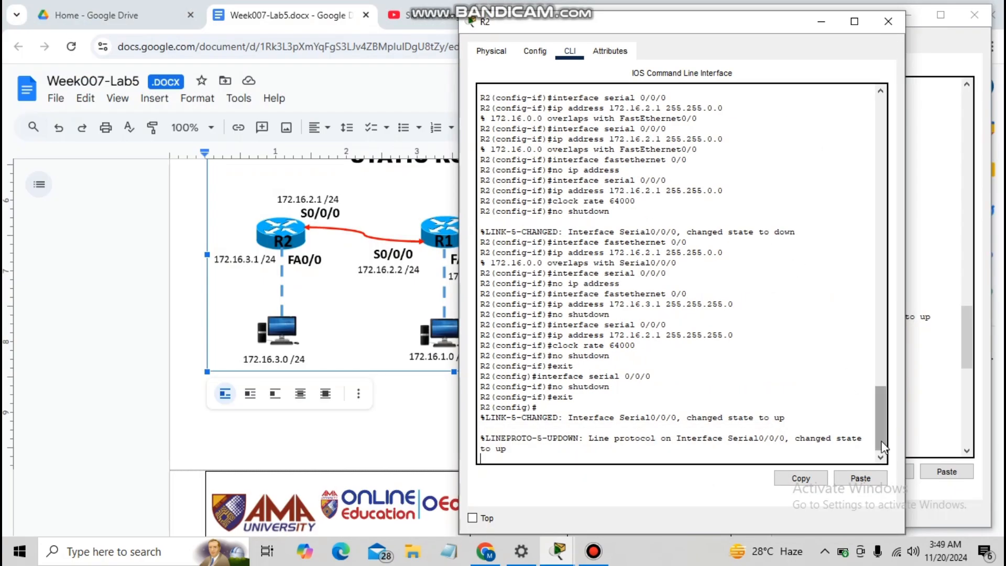
mouse_move(871, 392)
mouse_down()
mouse_move(859, 335)
mouse_move(868, 386)
mouse_up()
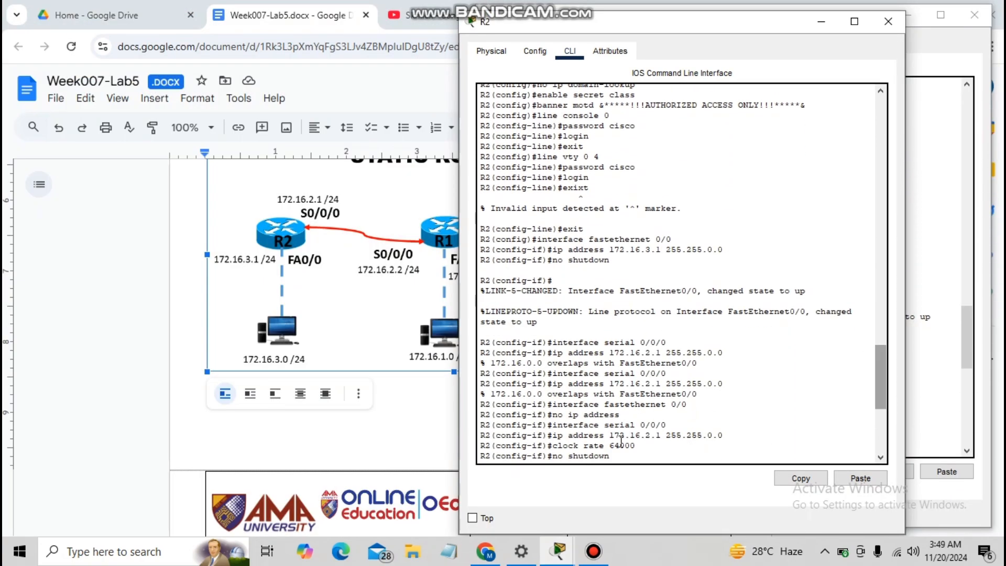
click(558, 551)
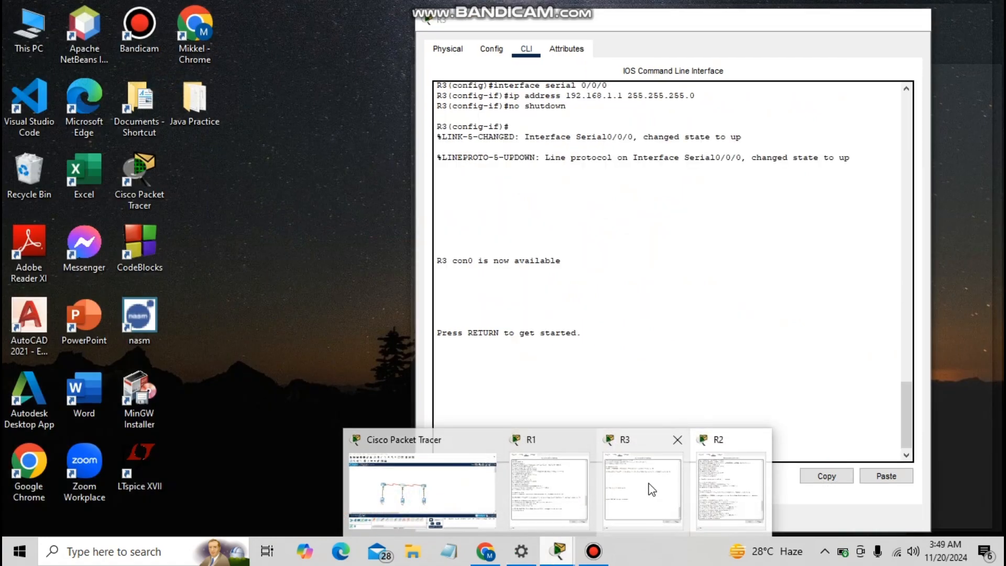
click(647, 482)
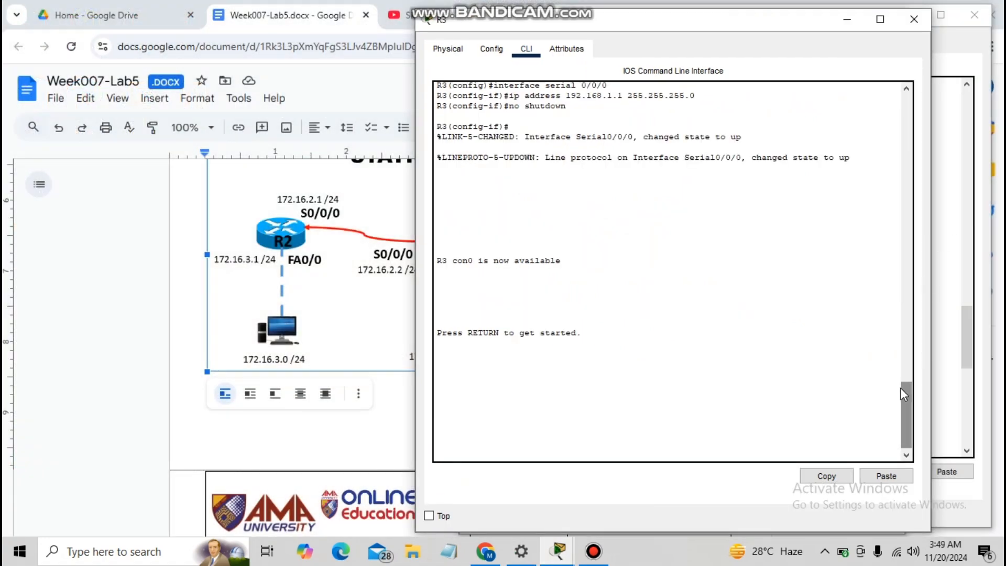
scroll(900, 372, up, 12)
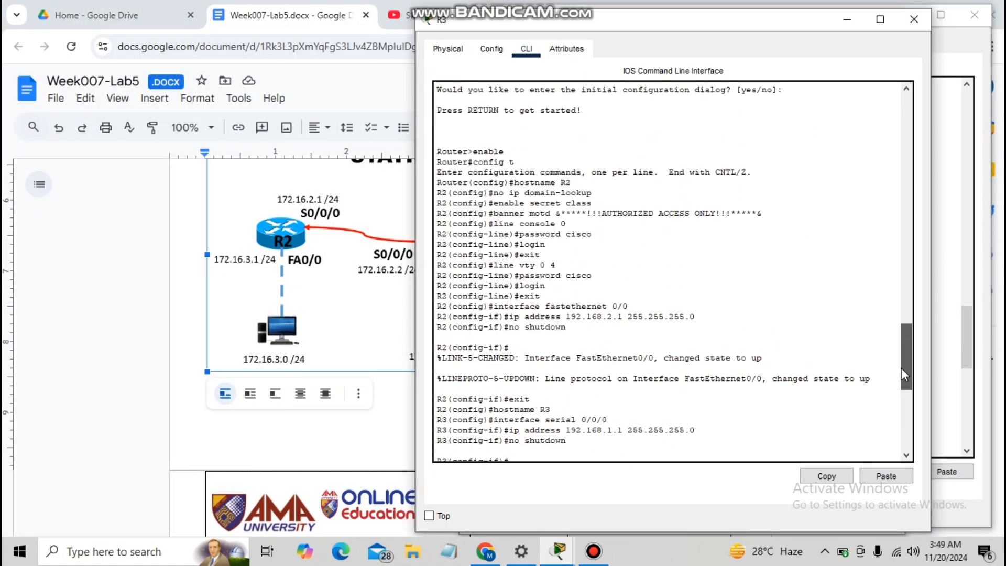
Bring up the lab document's static route commands for all three routers, with R1's command prompt beside them.
click(86, 477)
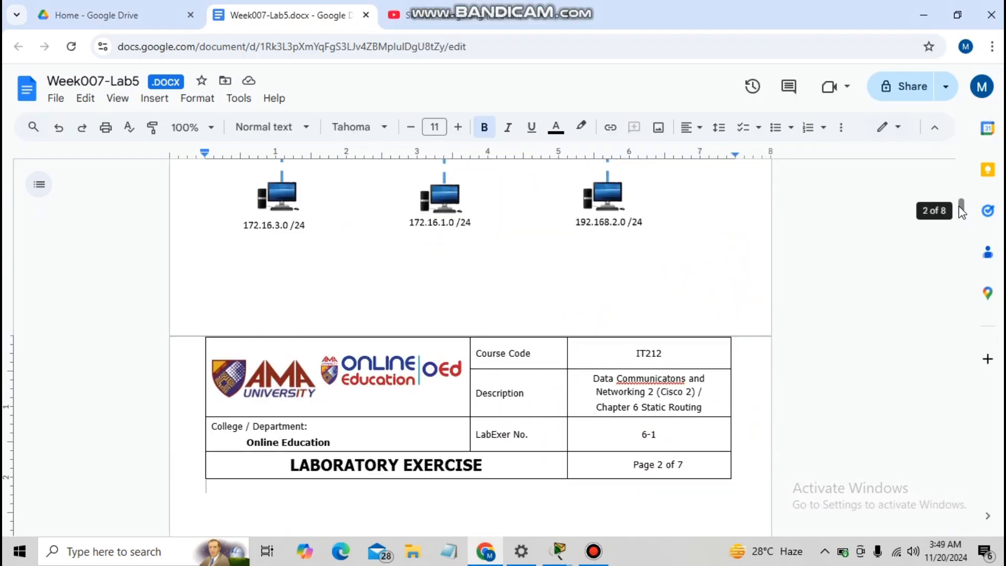
drag(961, 209, 970, 276)
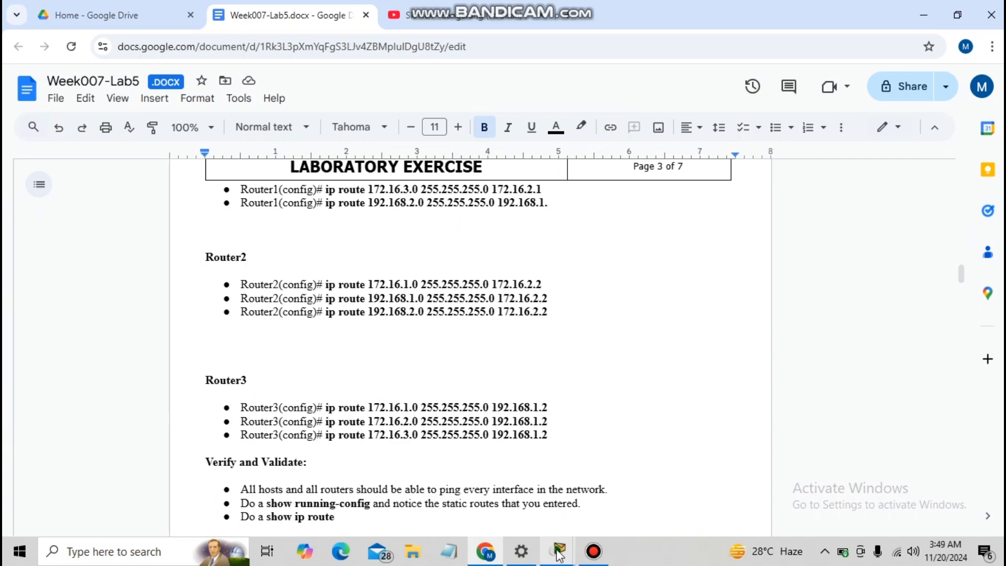
mouse_move(558, 548)
click(563, 510)
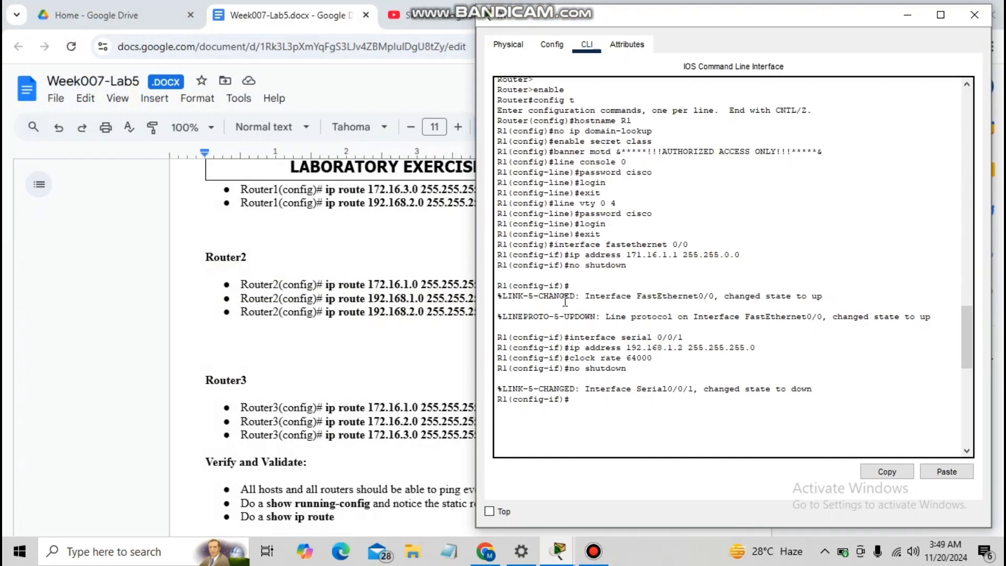
drag(703, 27, 717, 29)
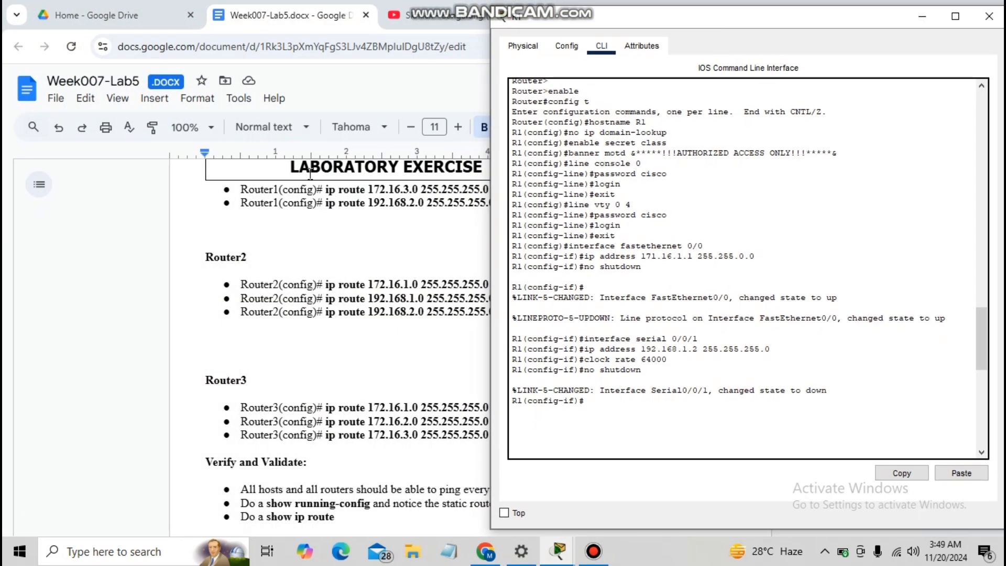
drag(981, 335, 980, 439)
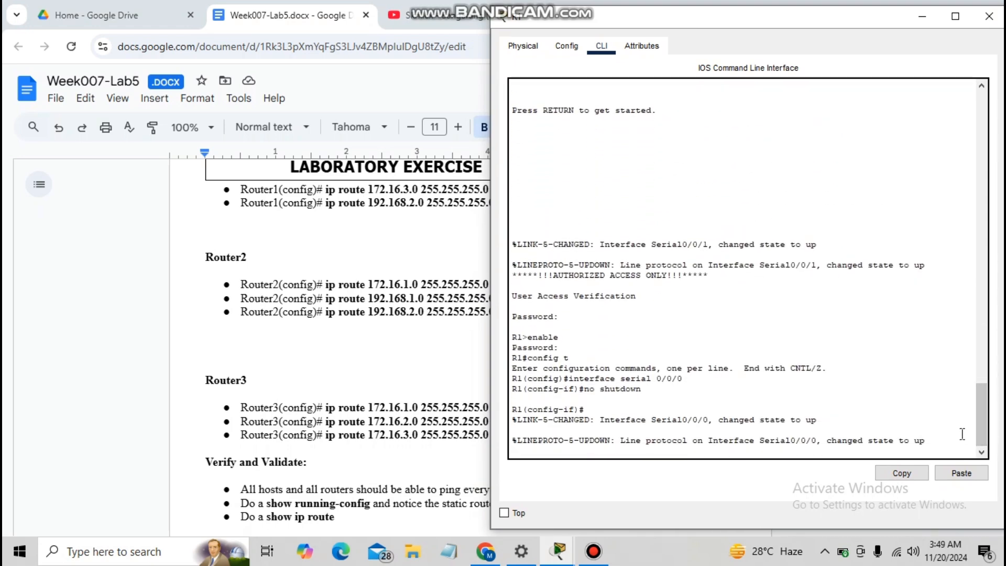
Exit R1's interface configuration mode and narrow its window to uncover the full route commands in the lab document.
key(Return)
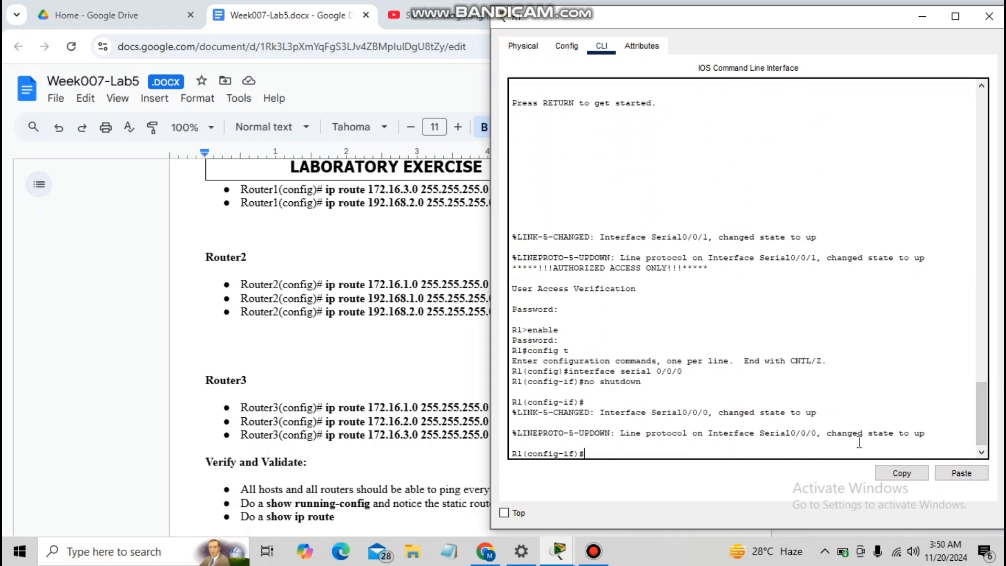
text(exit)
key(Return)
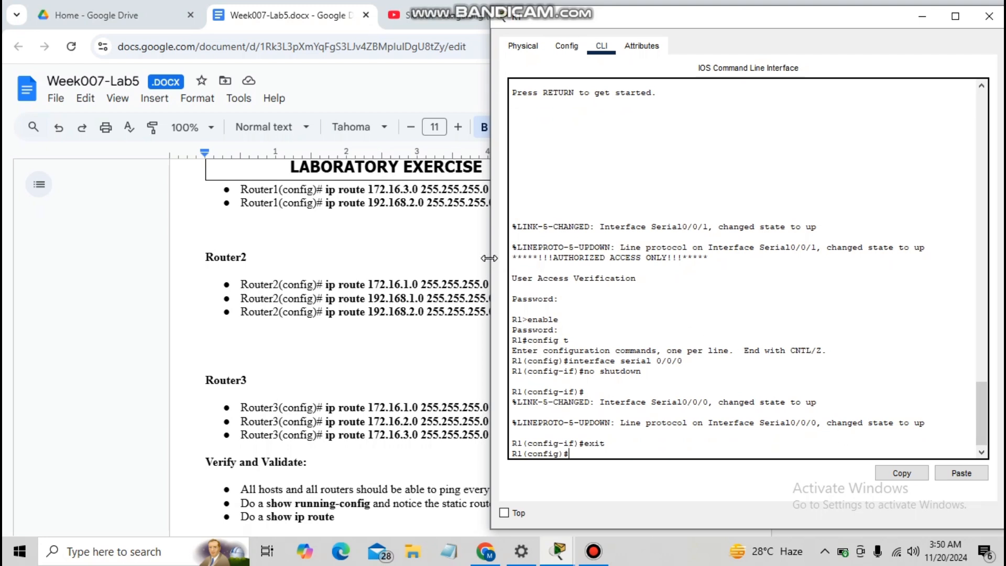
drag(491, 257, 563, 251)
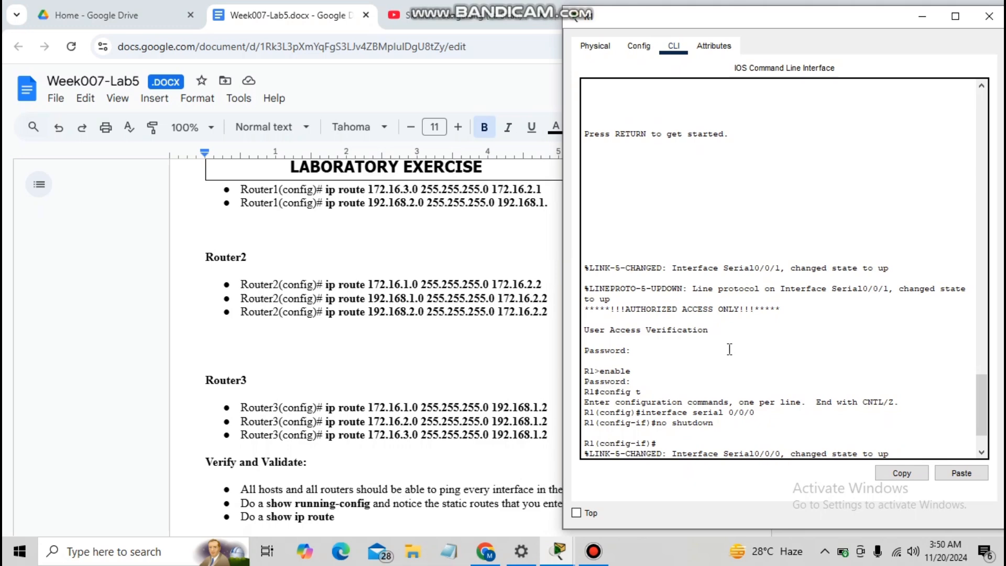
drag(983, 412, 987, 428)
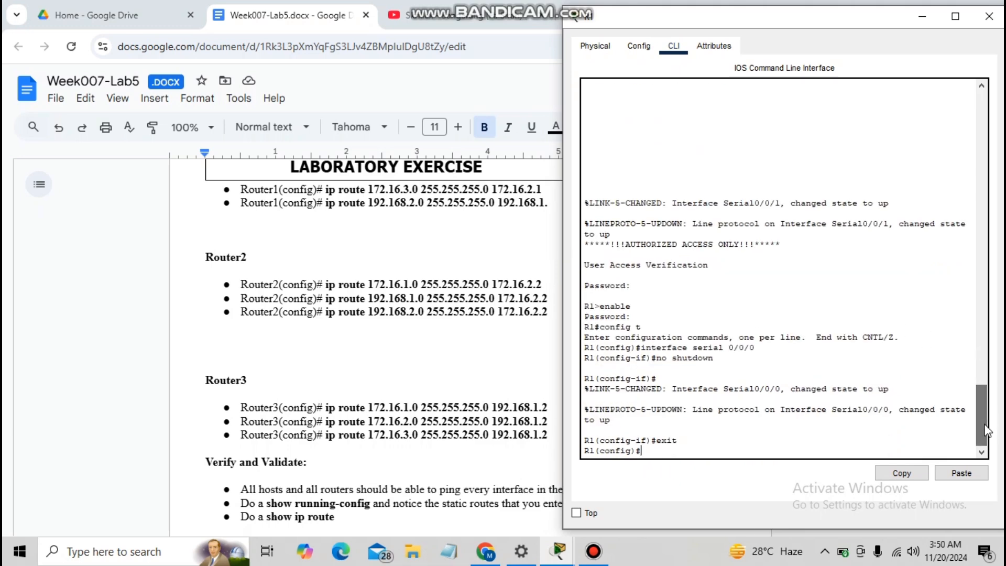
Try to run "ip route172.16.3.0 255.255.255.0 172.16.2.1" on R1.
text(ip route)
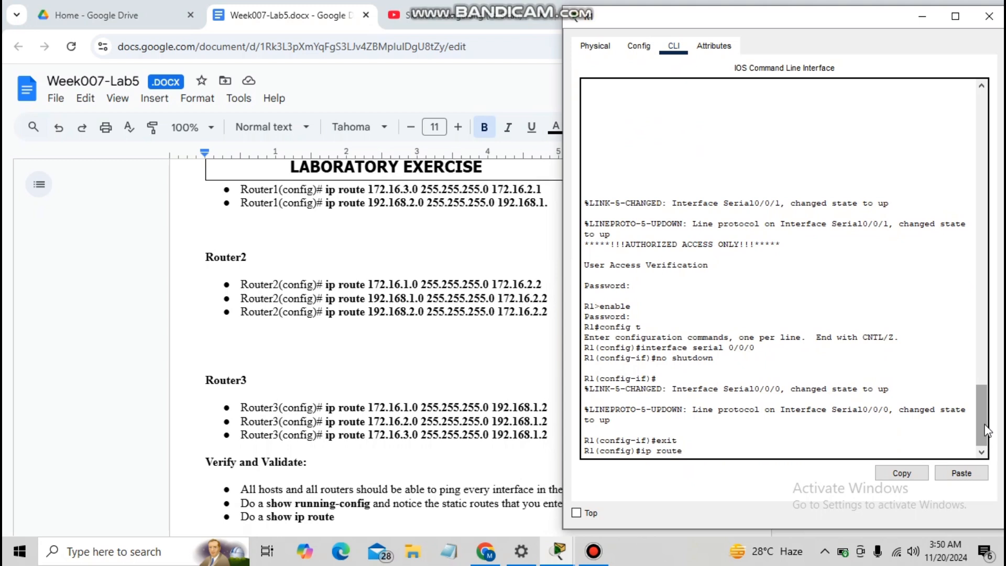
text(172.16.3.0 255.255.255.0 )
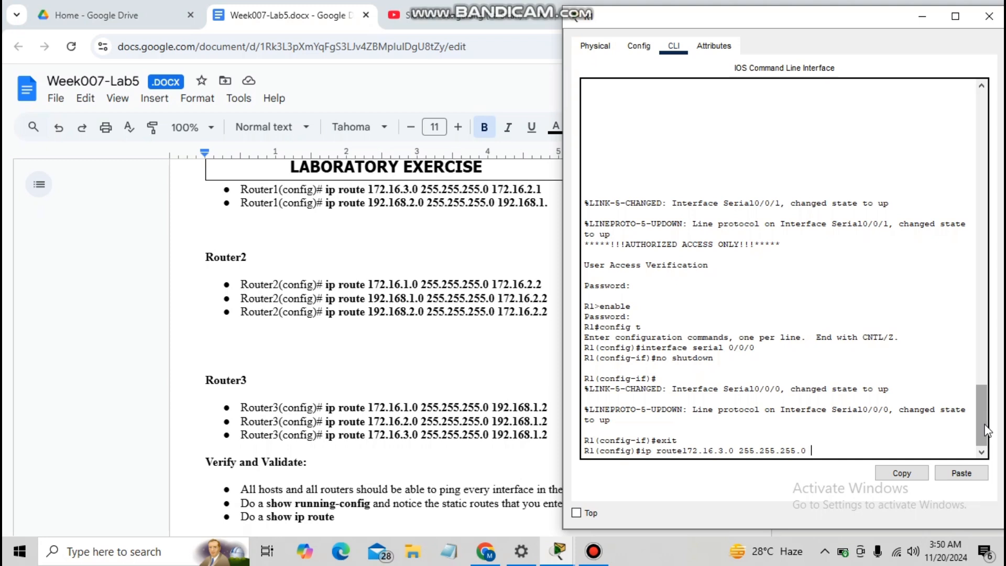
text(172.16.2.1)
key(Return)
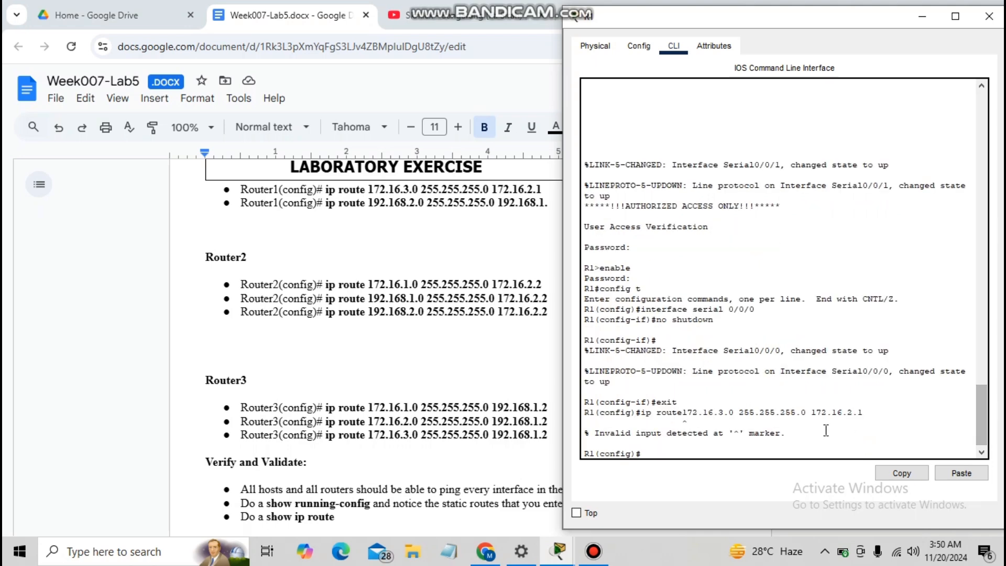
Add a static route on R1 to network 172.16.3.0 with mask 255.255.255.0 via 172.16.2.1.
text(ip route)
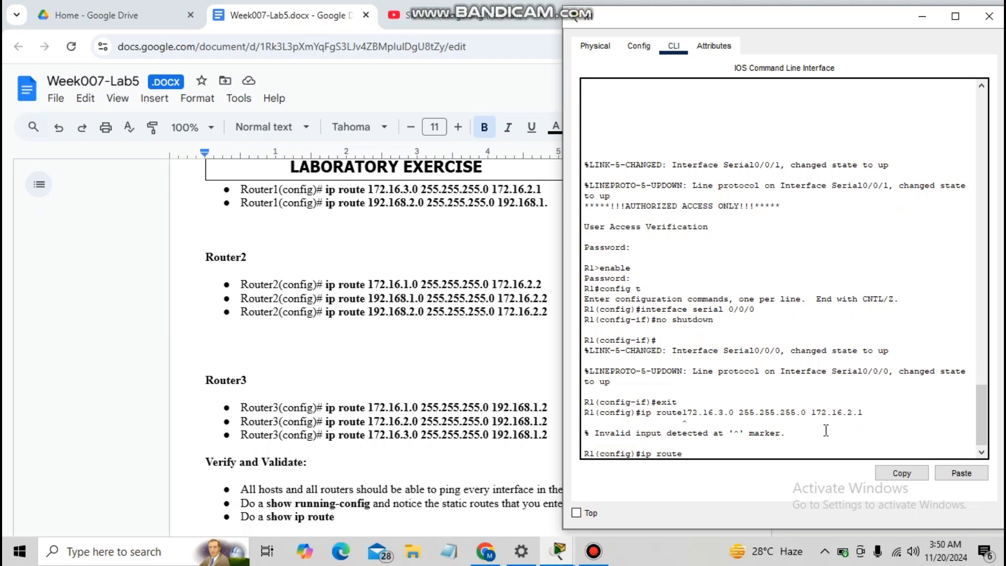
text( 172.16.3.0 255.255.255.0)
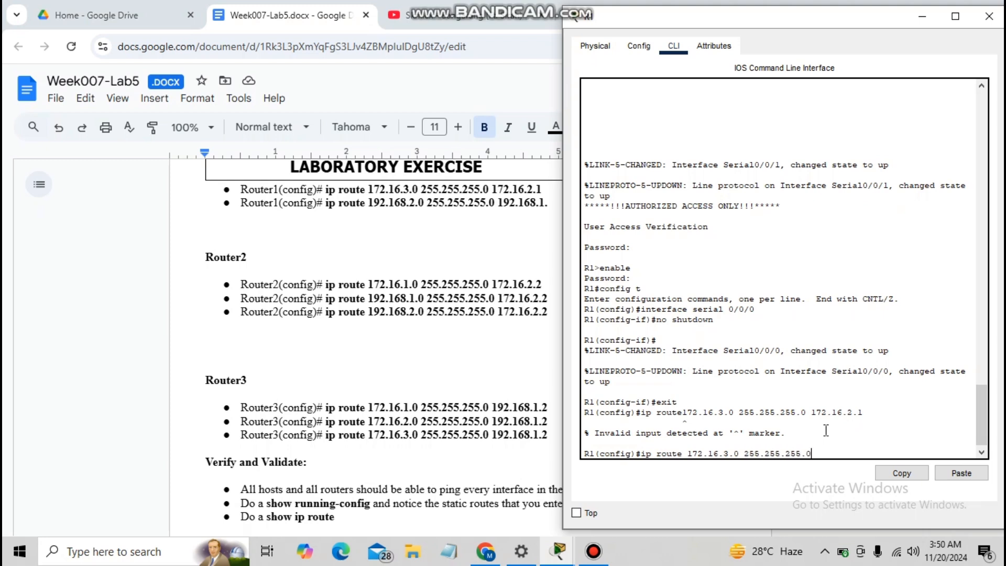
text( 172.16.2.1)
key(Return)
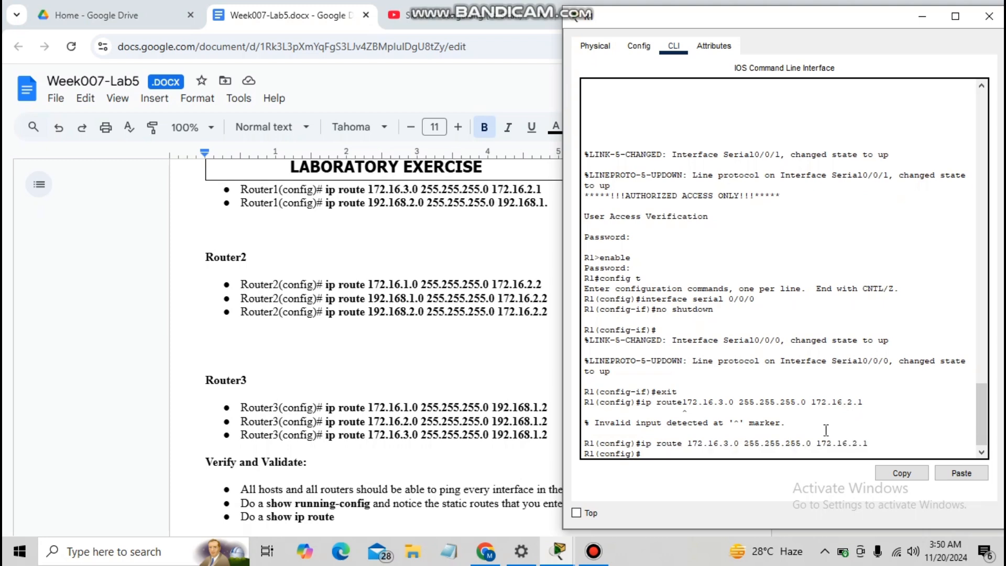
Try to add a static route on R1 to 192.168.2.0 255.255.255.0 with next hop 192.168.1.
text(ip route 192.168.2.0 255.255)
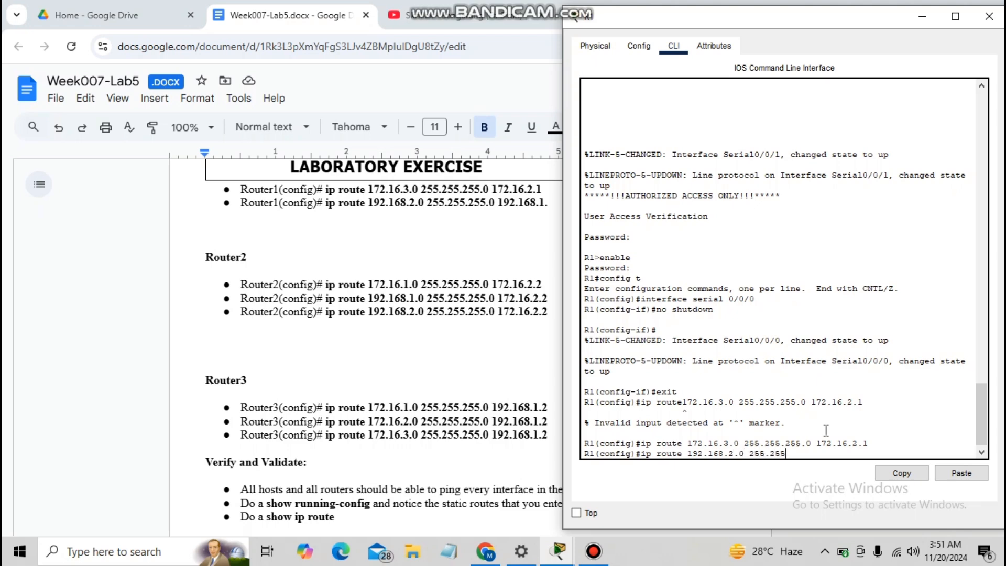
text(.255.0 192.168.1)
key(Return)
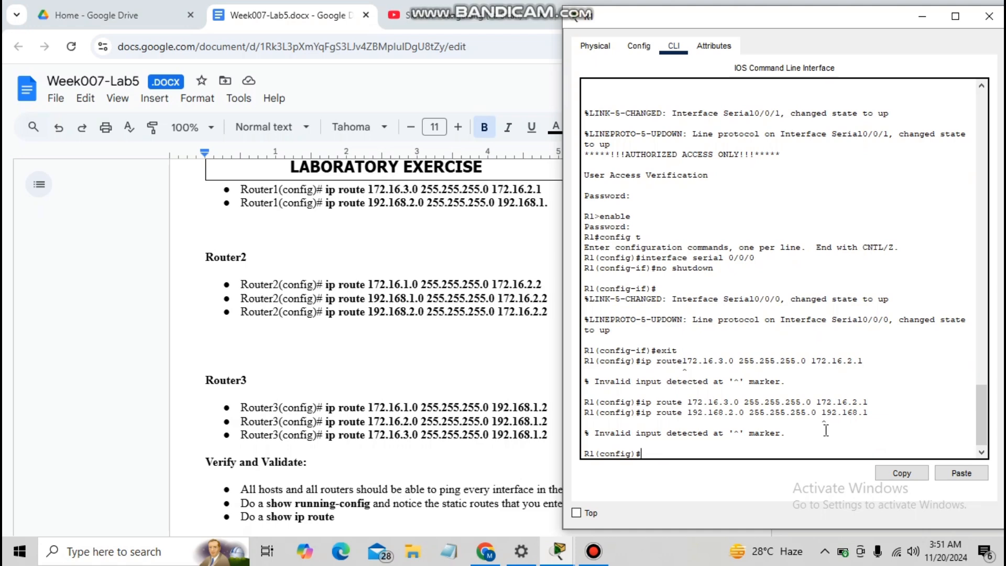
Add a static route on R1 to network 192.168.2.0 with mask 255.255.255.0 via 192.168.2.1.
text(ip route 192.168.2.0 255.)
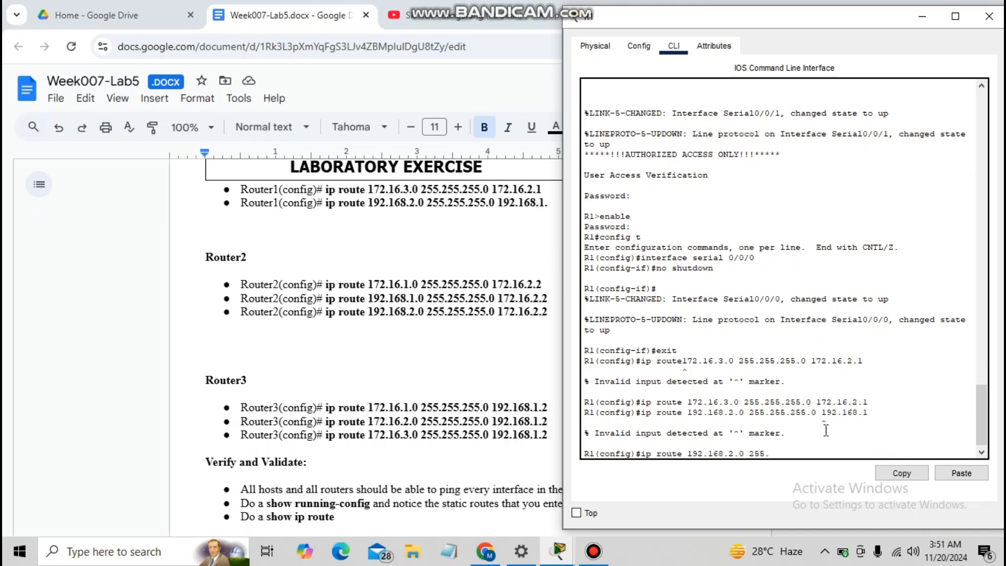
text(255.255.0 192.168.2.1)
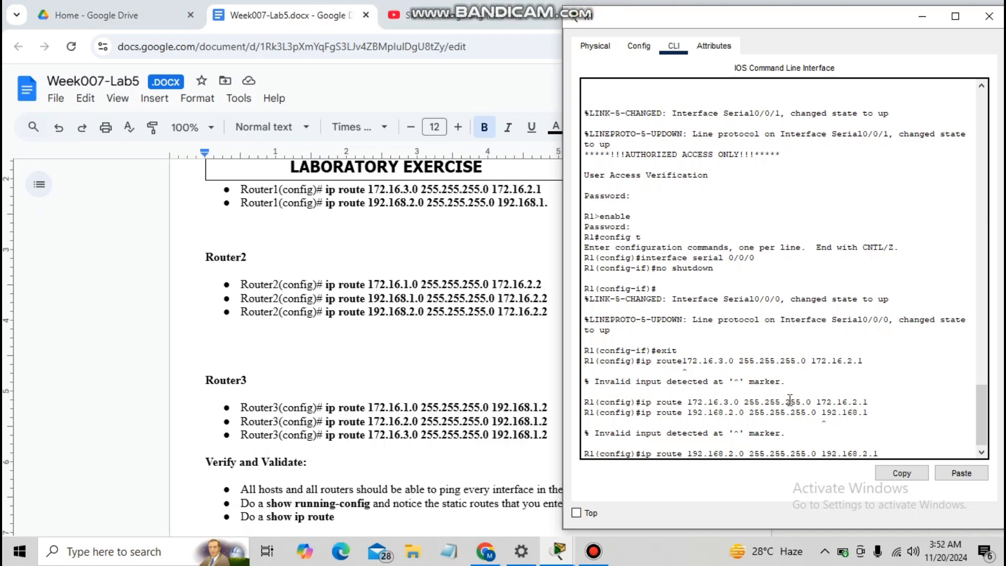
key(Return)
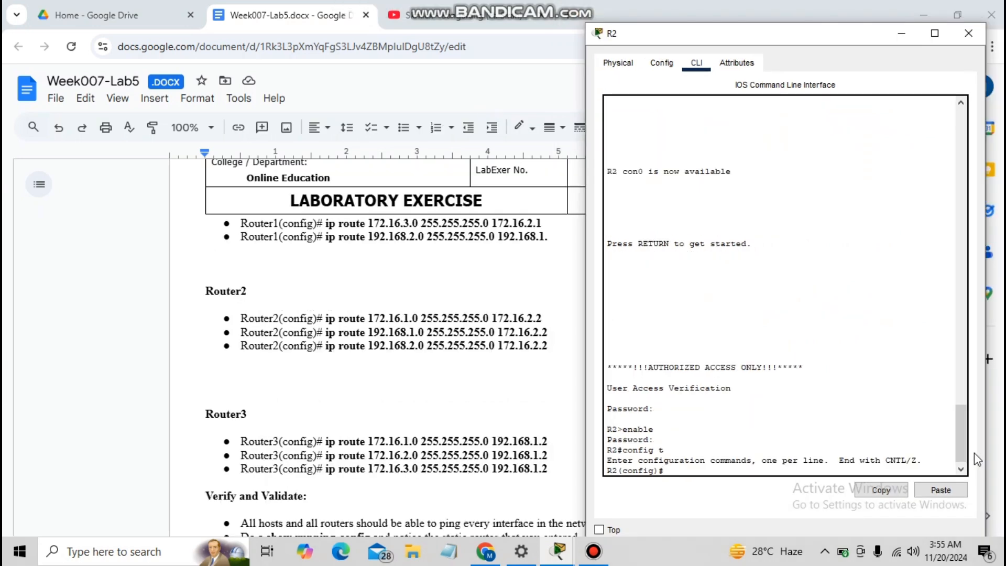
Add static routes on R2 to networks 172.16.1.0 and 192.168.1.0, both with mask 255.255.255.0 via 172.16.2.2.
text(ip route 172.16.1.0 255..255.)
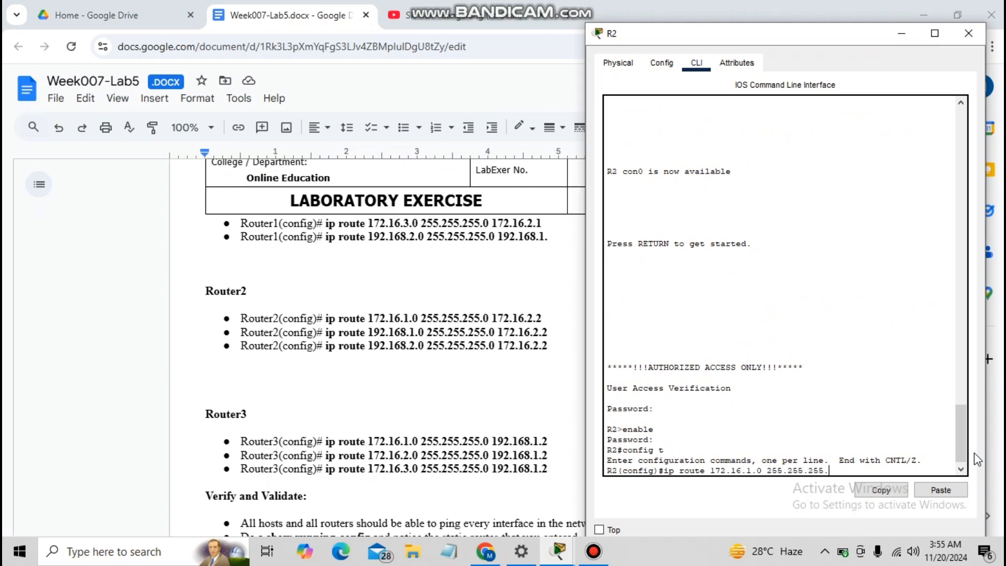
text(0 172.16.2.2)
key(Return)
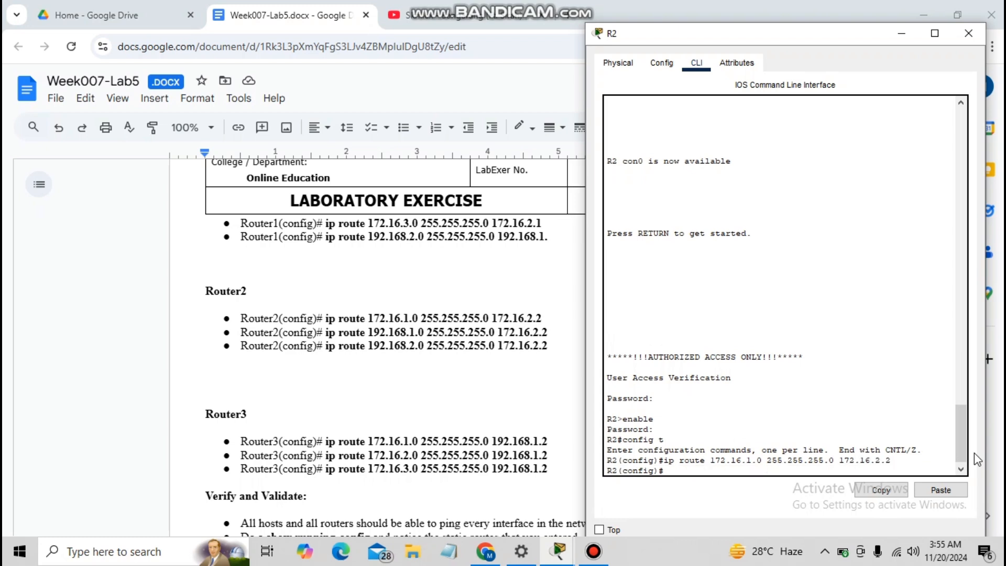
text(ip route 192.168.1.0 255.255.255)
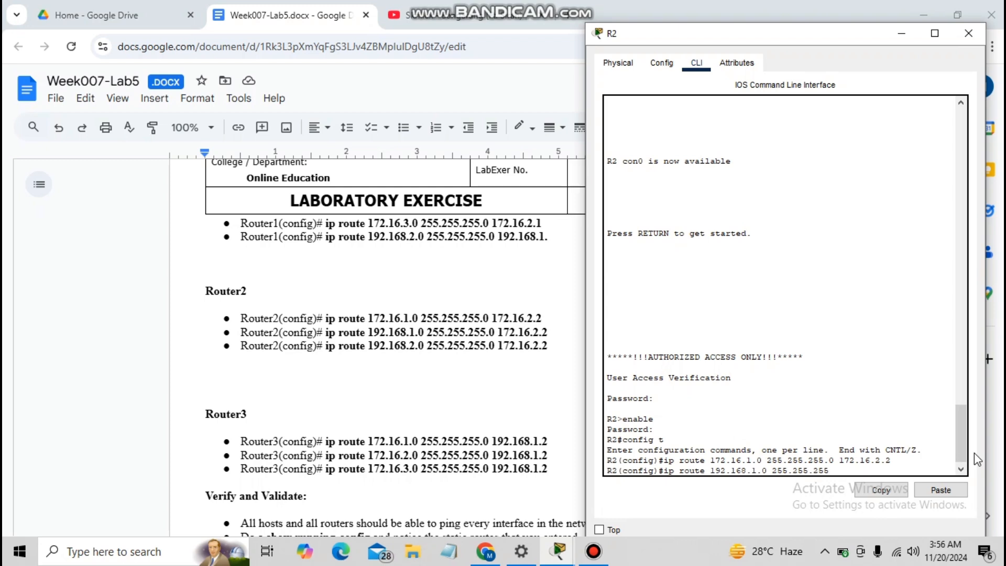
text(.0 172.16.2.2)
key(Return)
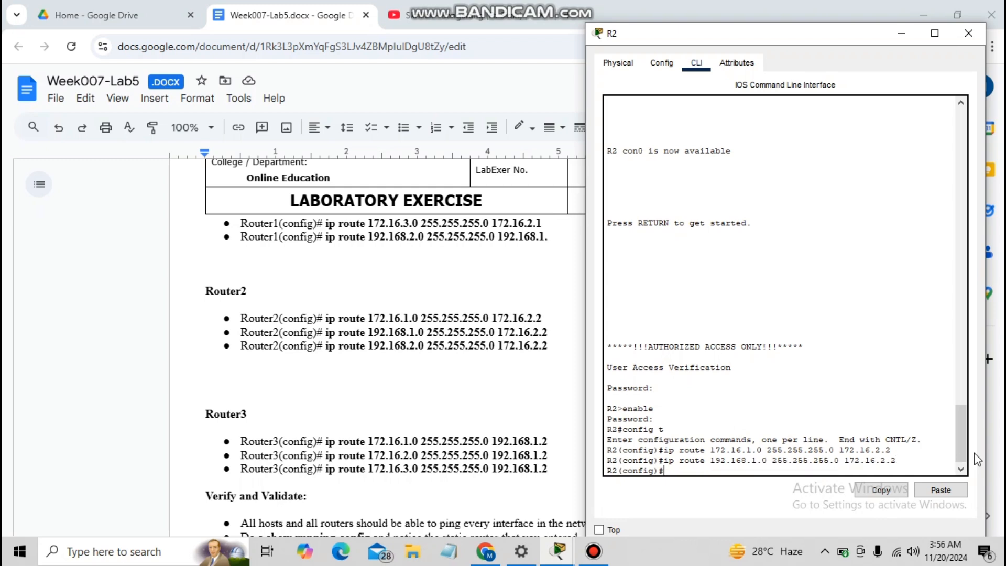
Add a static route on R2 to network 192.168.2.0 with mask 255.255.255.0 via 172.16.2.2.
text(ip route 192.168.2.0 255.255.255)
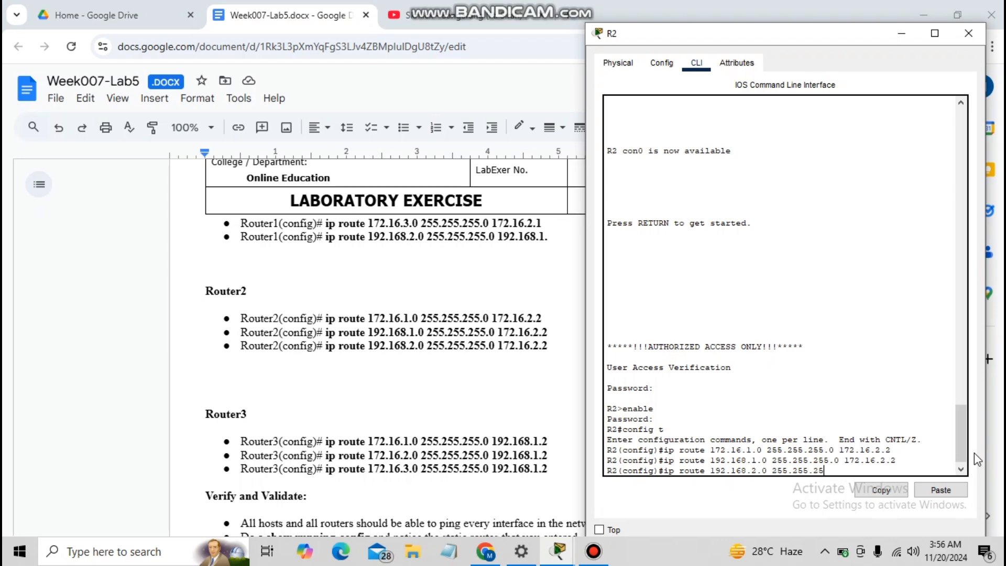
text(.0 172.16.2.2)
key(Return)
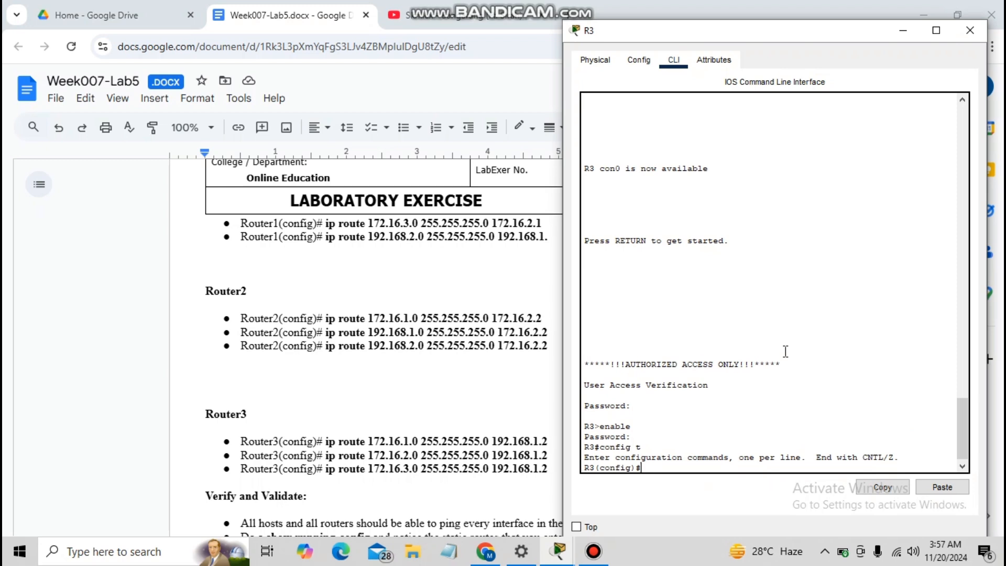
Add static routes on R3 to networks 172.16.1.0, 172.16.2.0 and 172.16.3.0, each with mask 255.255.255.0 via 192.168.1.2.
text(ip route 172.16.1.0 255.255.255)
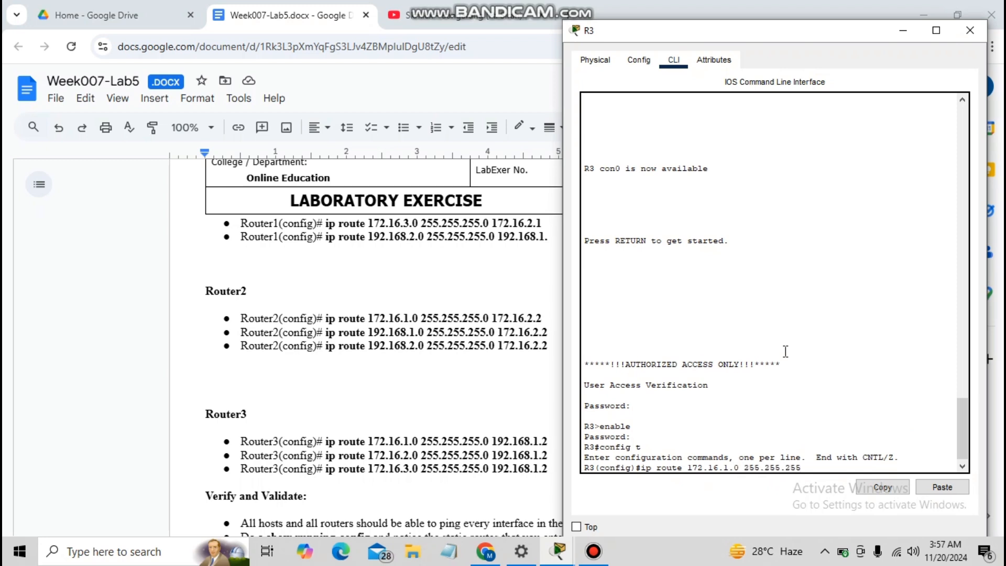
text(.0 192.168.1.2)
key(Return)
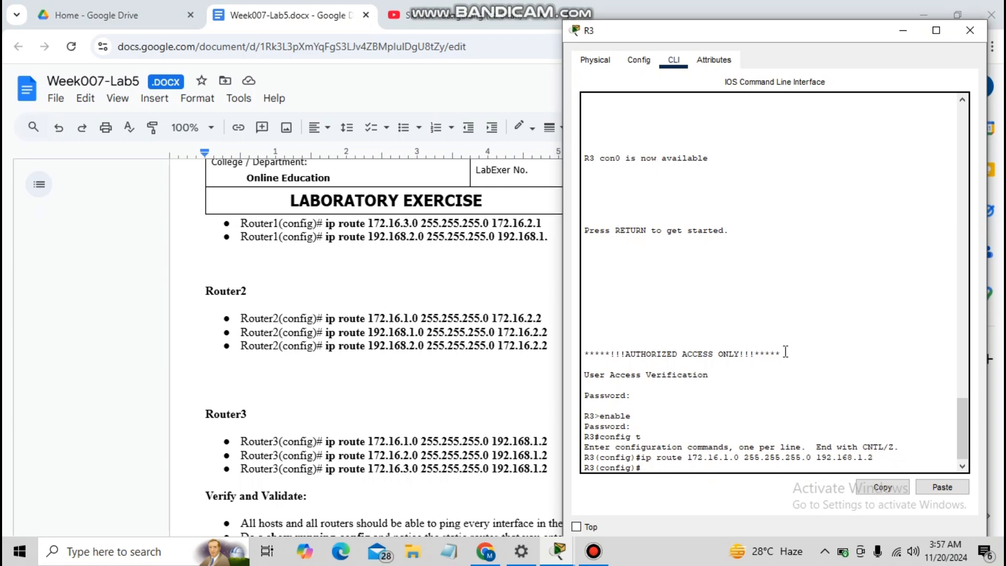
text(ip route 172.16.2.0 255.2)
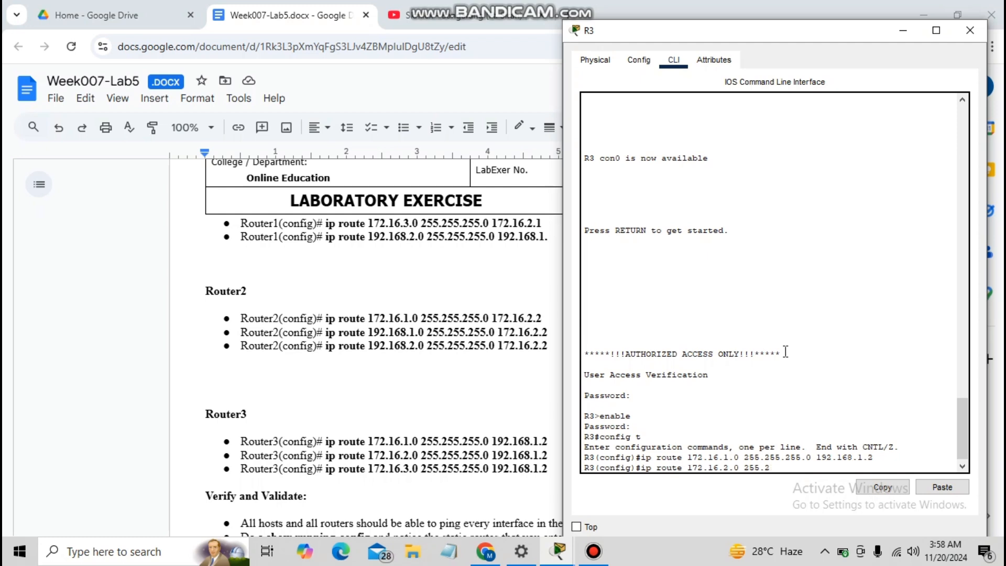
text(55.255.0 192.168.1.2)
key(Return)
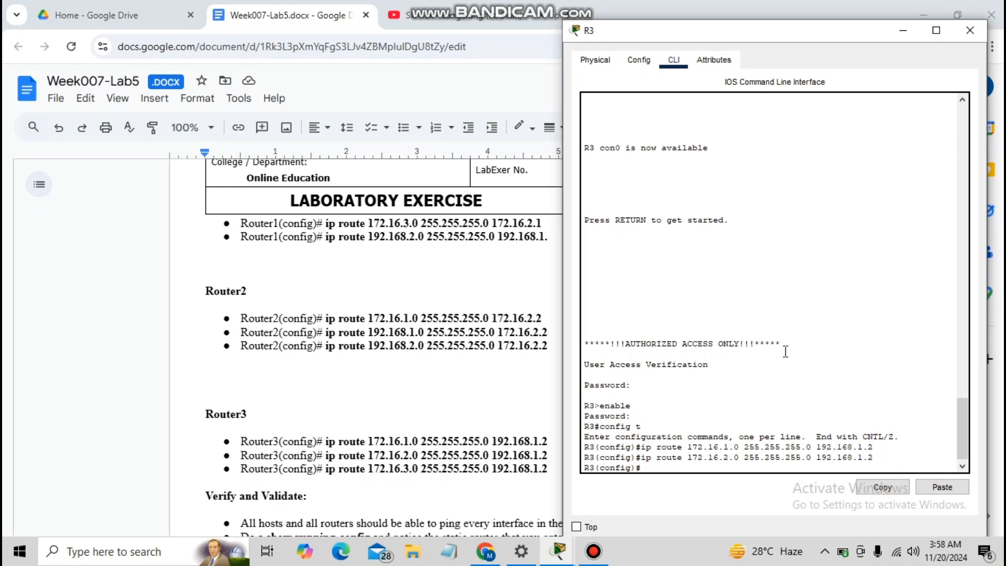
text(ip route 172,.16.3.0 255.255.255.)
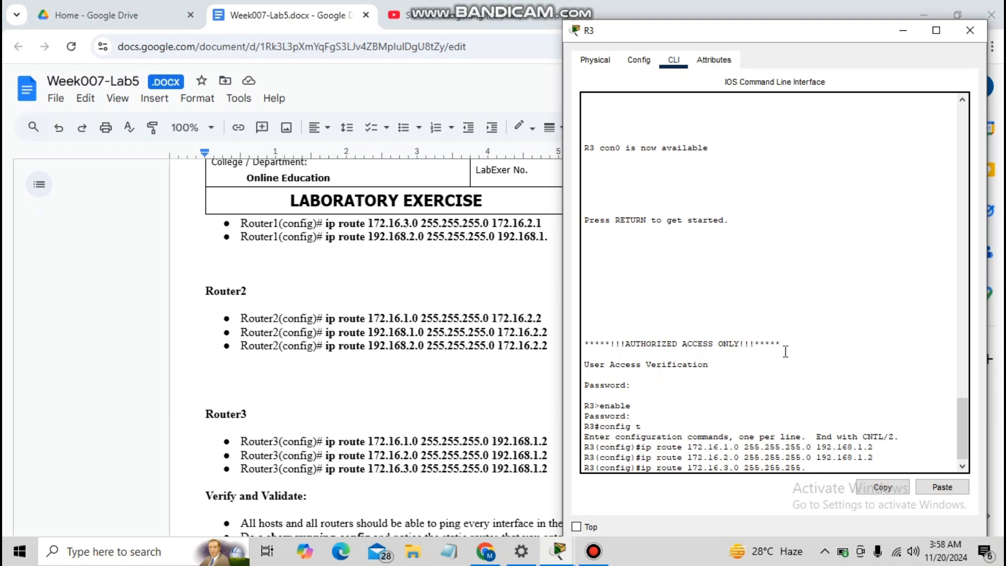
text(0 192.168.1.2)
key(Return)
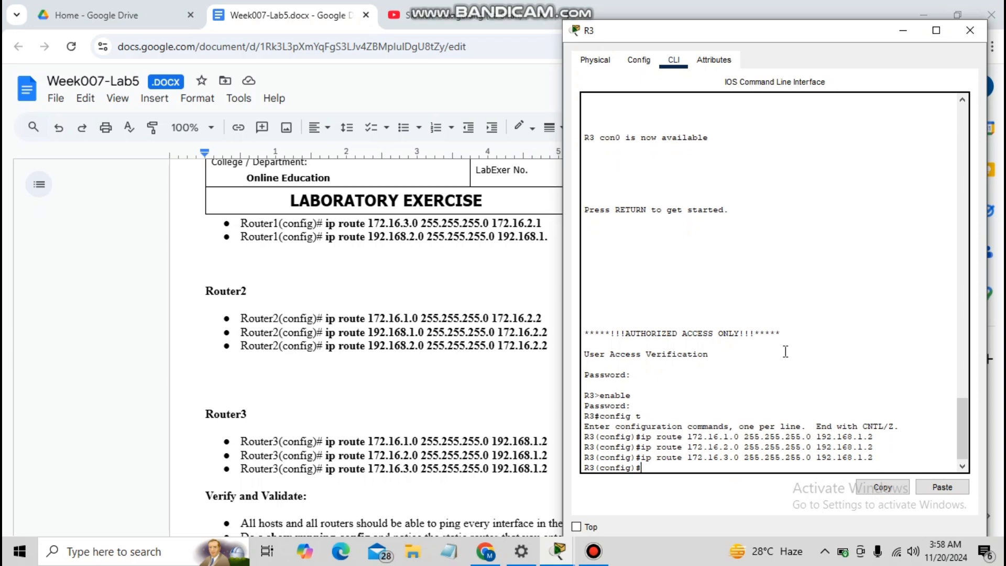
Exit global configuration mode on R3 and save its configuration with write memory.
text(exit)
key(Return)
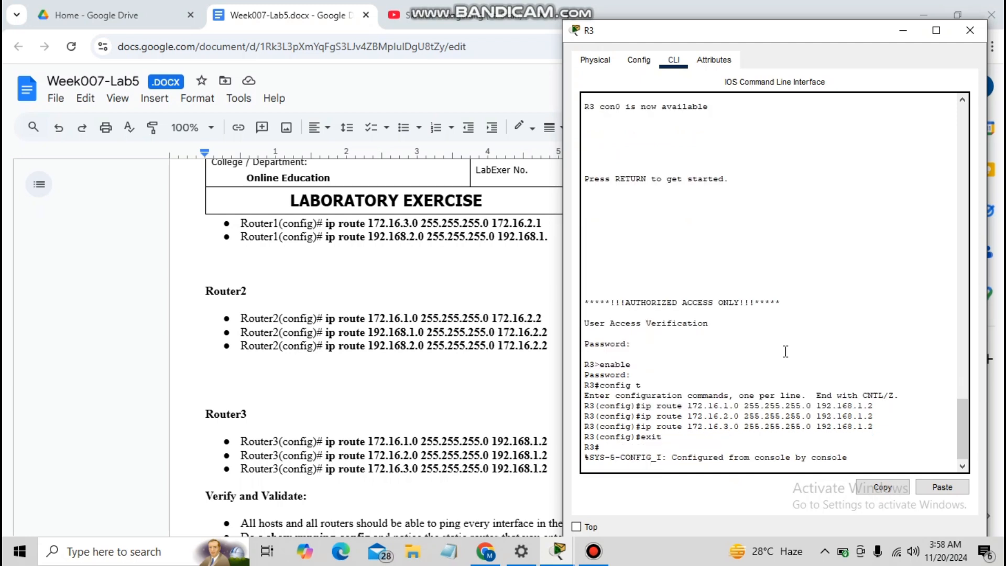
key(Return)
text(write memory)
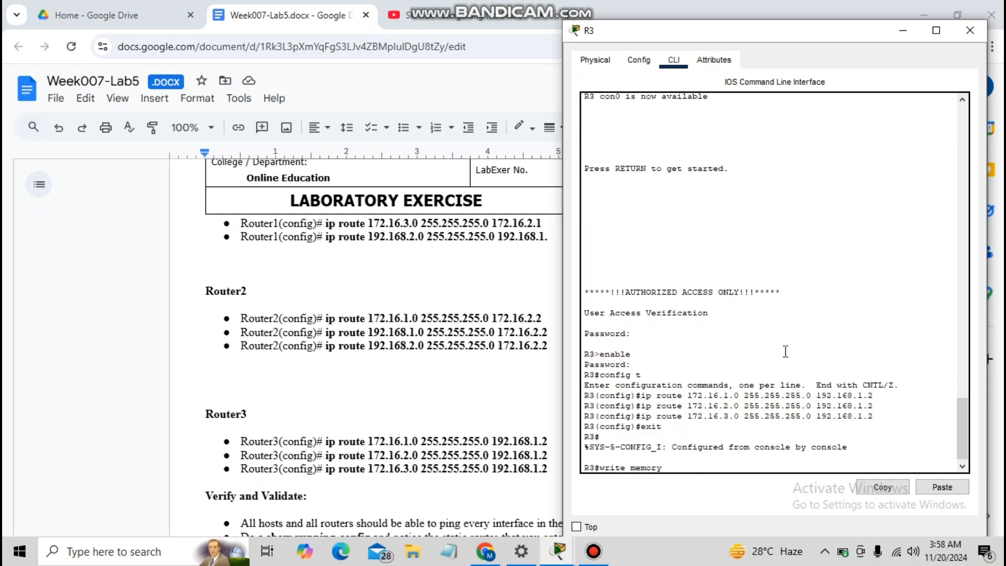
key(Return)
key(Return)
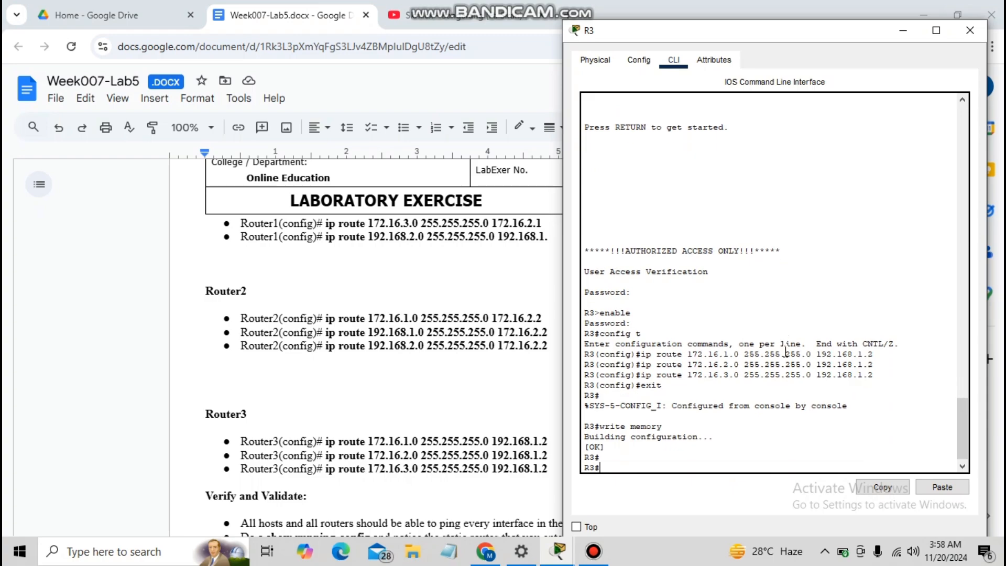
Bring up R2's console, exit global configuration mode and save R2's configuration with write memory.
click(560, 554)
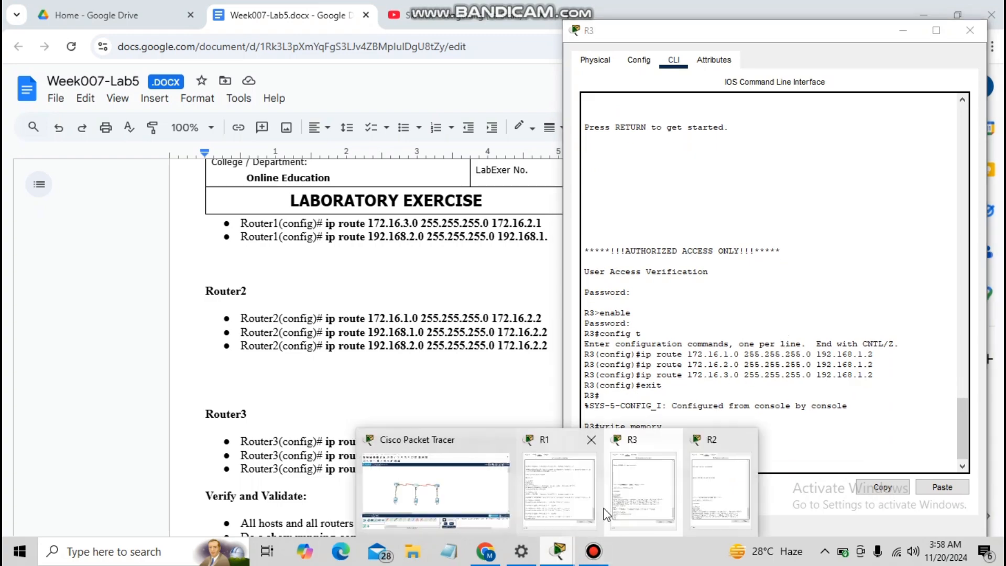
click(714, 504)
text(exit)
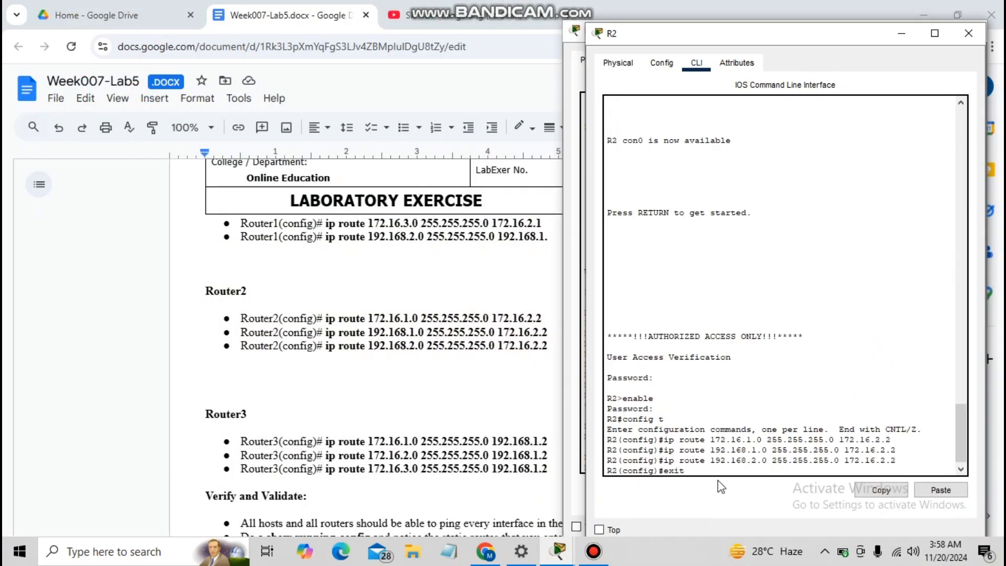
key(Return)
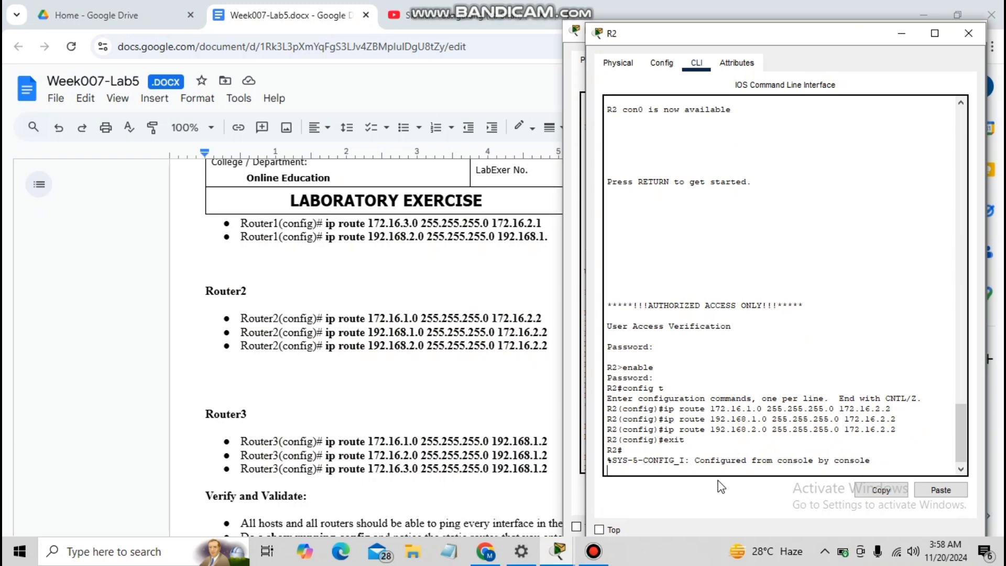
text(write memory)
key(Return)
key(Return)
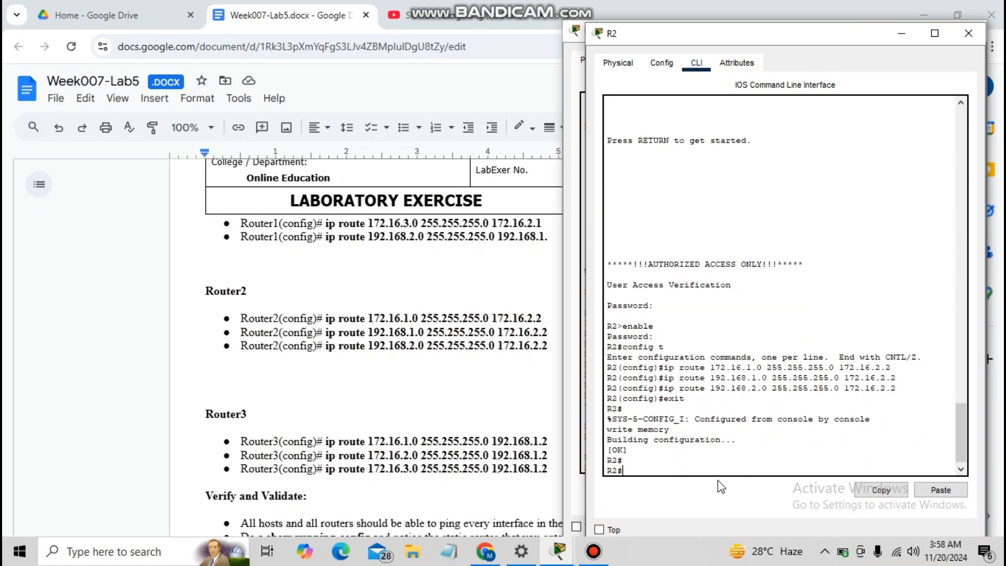
Bring up R1's console, exit global configuration mode and save R1's configuration with write memory.
mouse_move(558, 550)
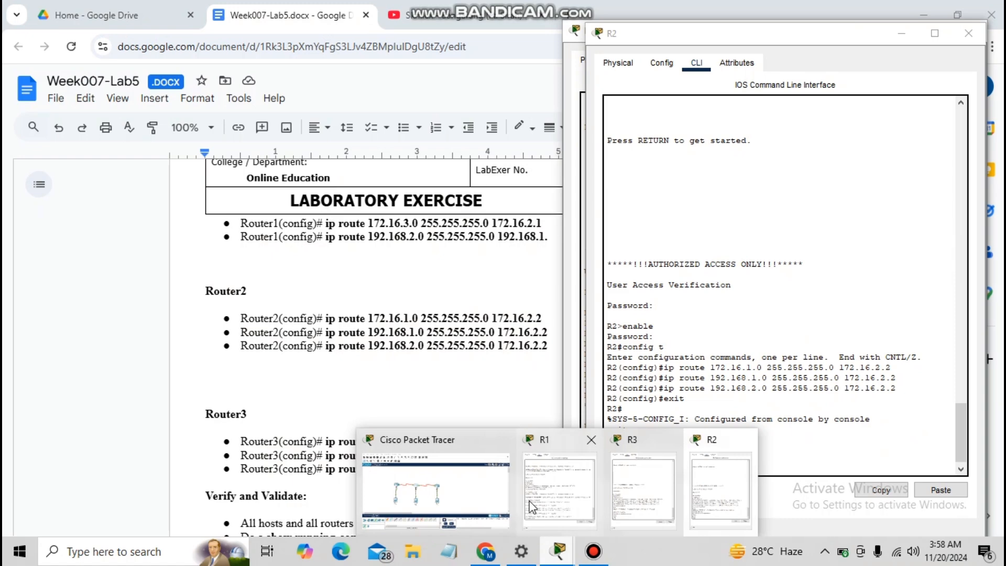
click(632, 465)
text(exit)
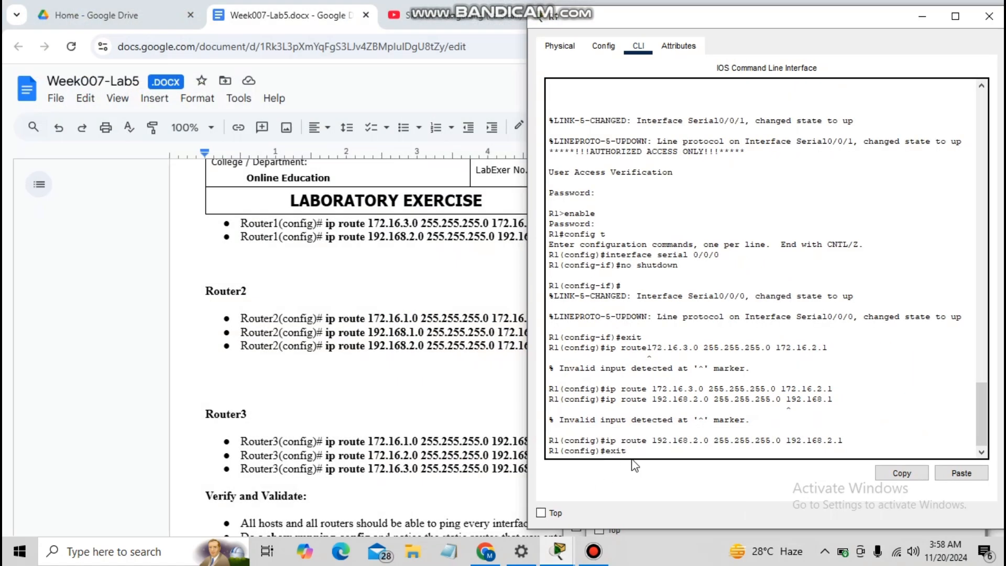
key(Return)
text(write)
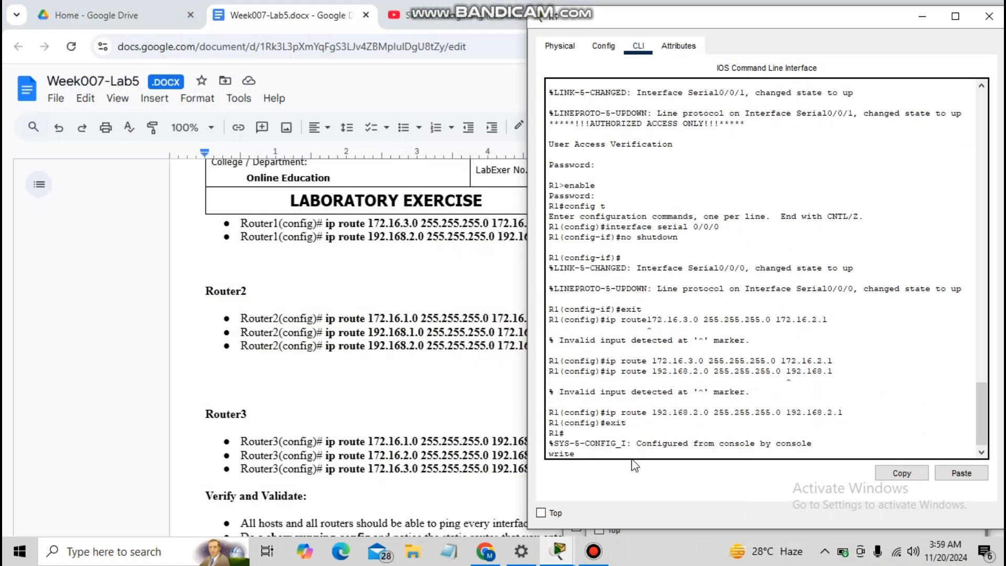
text( memory)
key(Return)
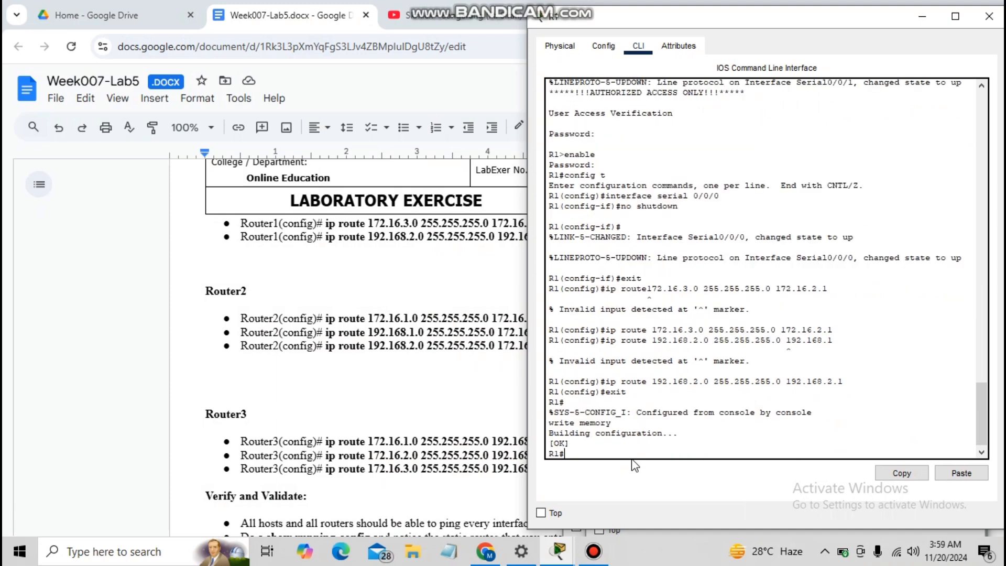
Switch to the Week007-Lab5 document in the browser and read on from Verify and Validate to the Outputs section.
click(114, 319)
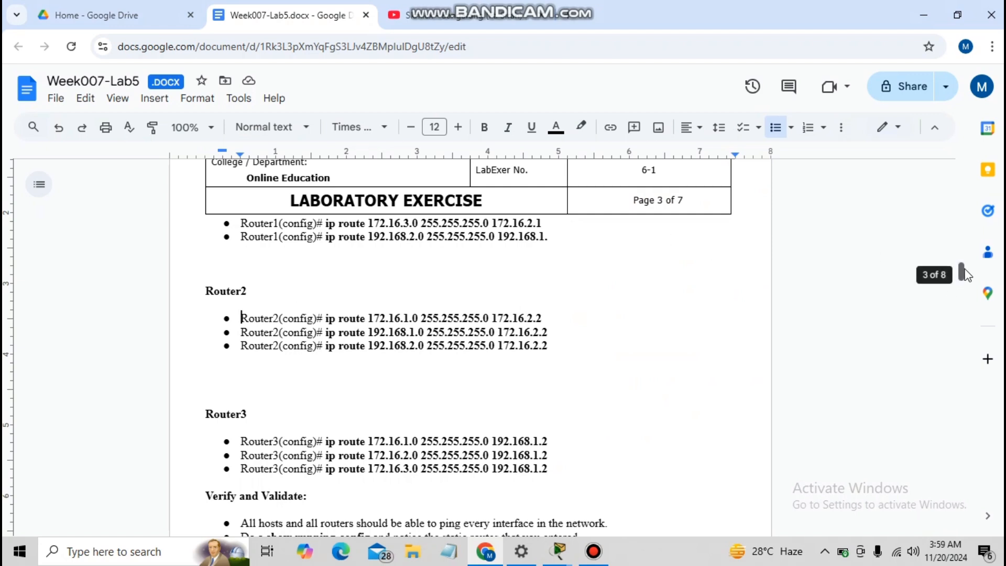
scroll(963, 285, down, 4)
scroll(972, 290, down, 2)
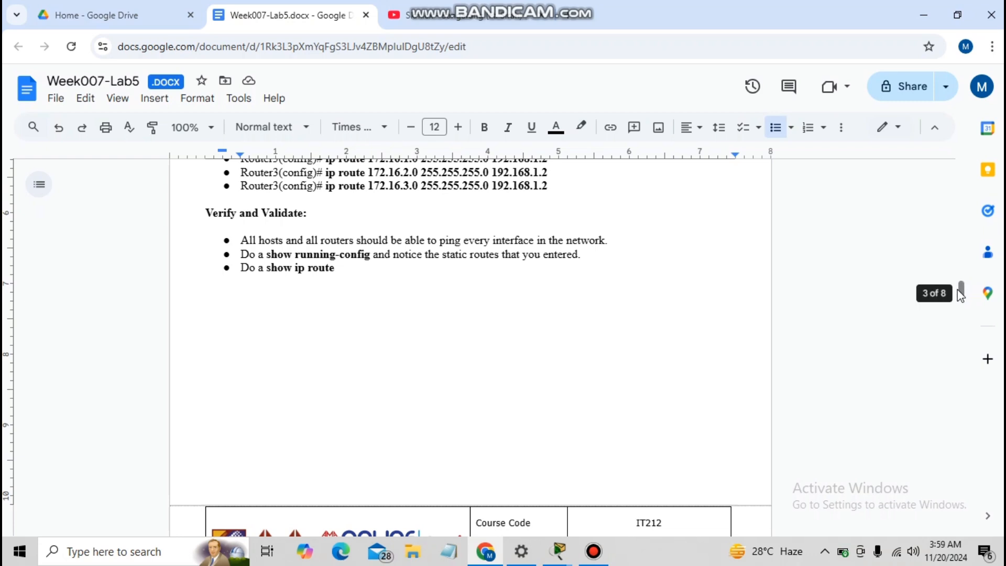
drag(961, 295, 966, 328)
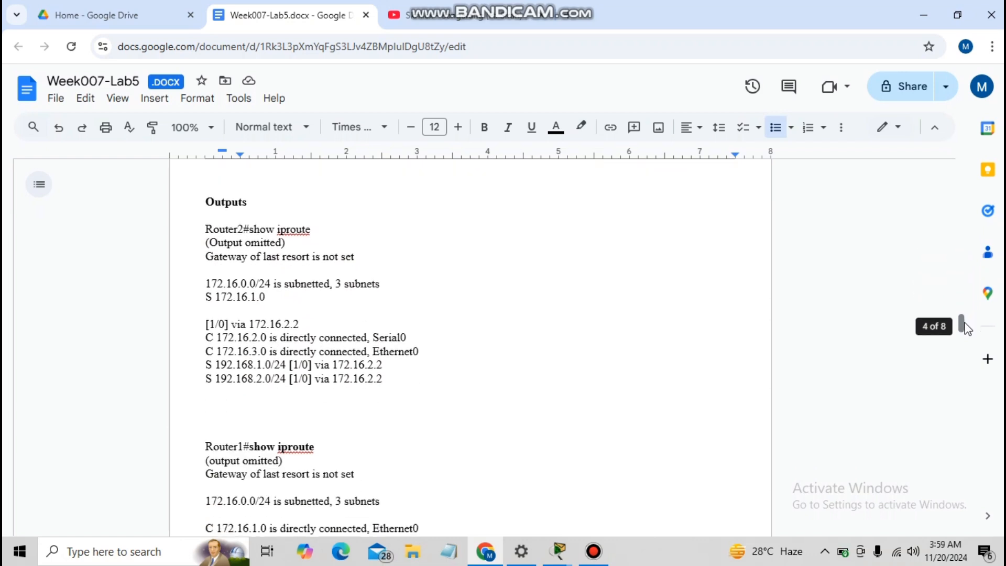
Display R2's routing table with show ip route and compare it with the Router2 output in the lab document.
key(alt+Tab)
text(show)
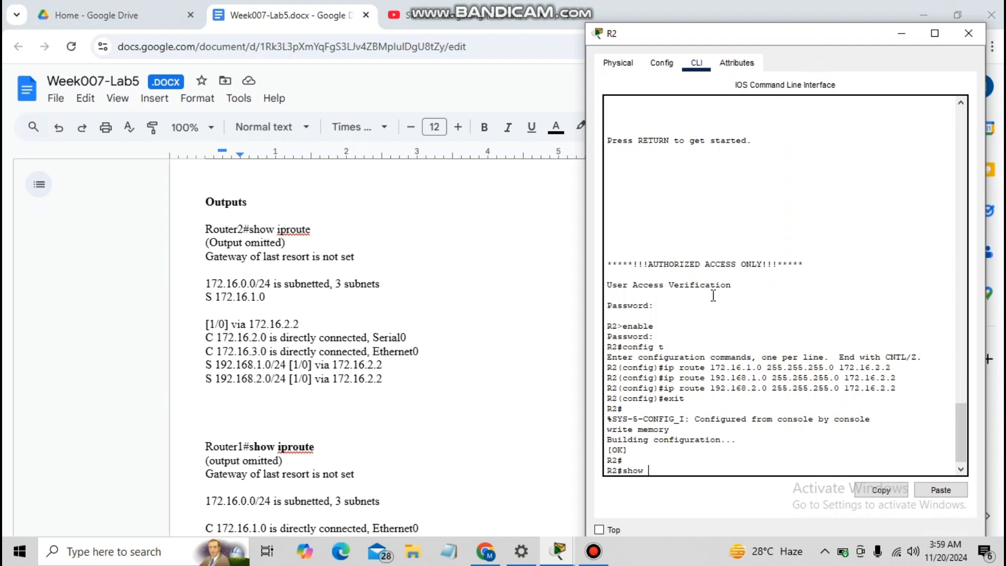
text( ip route)
key(Return)
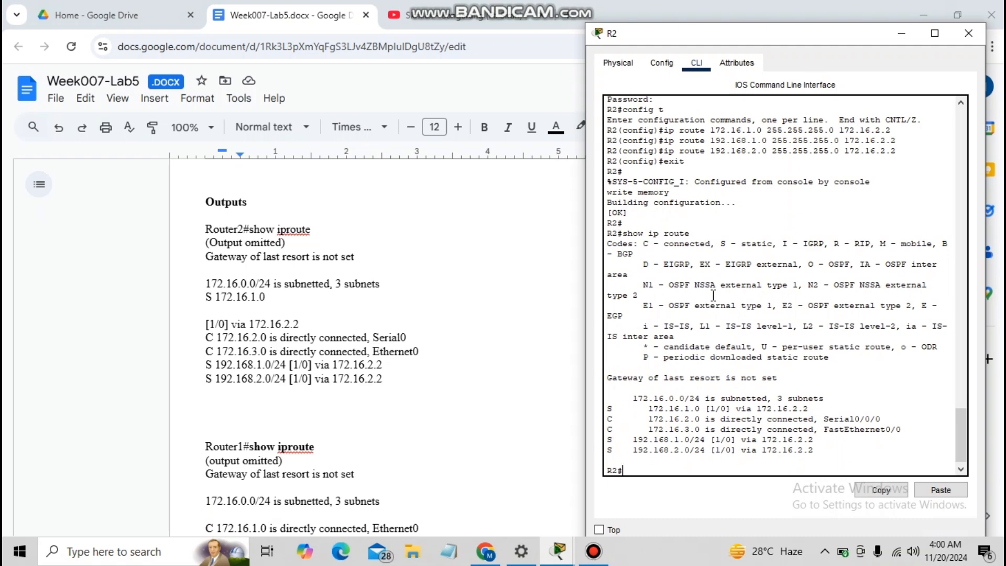
mouse_move(558, 550)
click(445, 486)
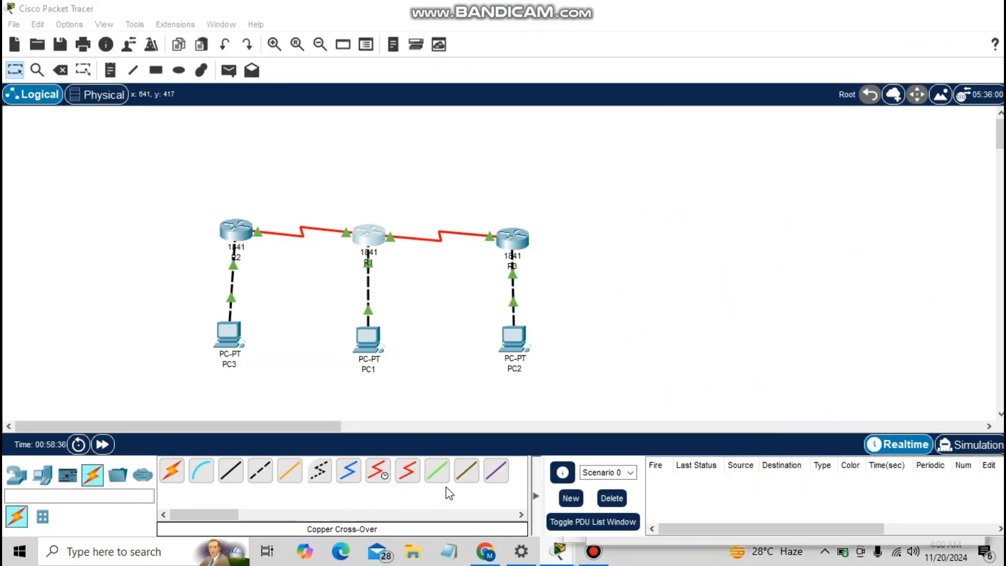
click(485, 550)
mouse_move(559, 551)
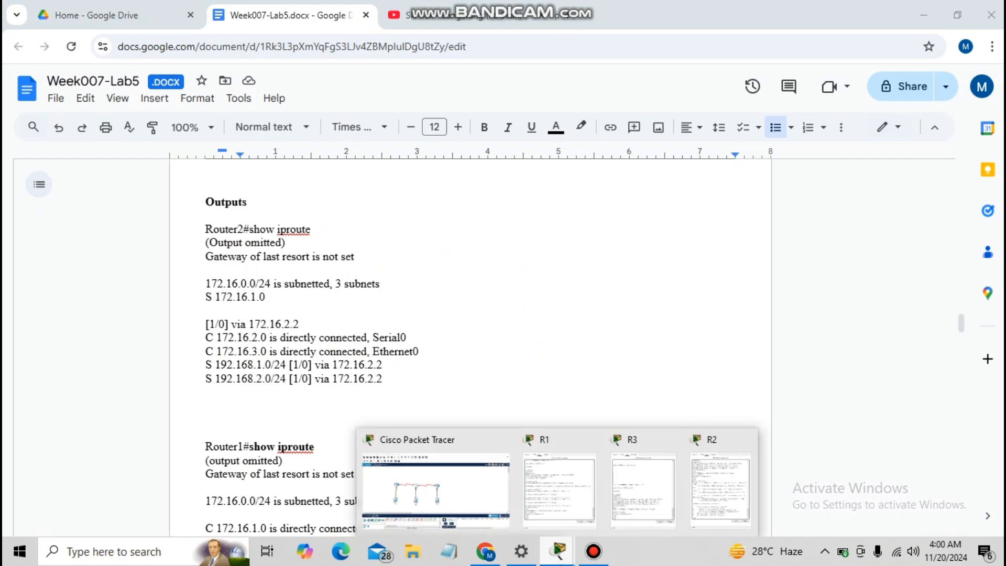
click(723, 476)
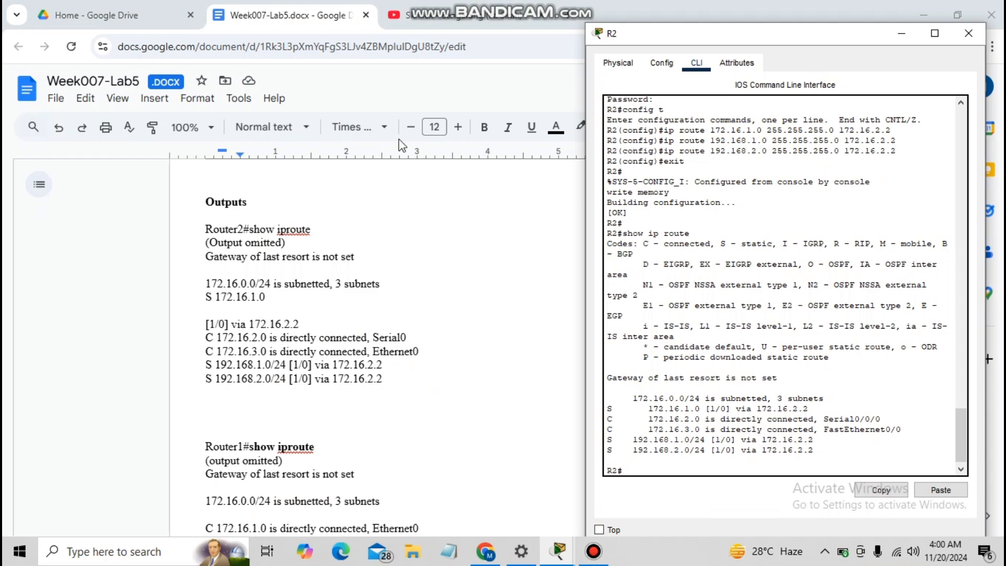
Find the expected Router1 output in the lab document and display R1's routing table with show ip route.
click(151, 319)
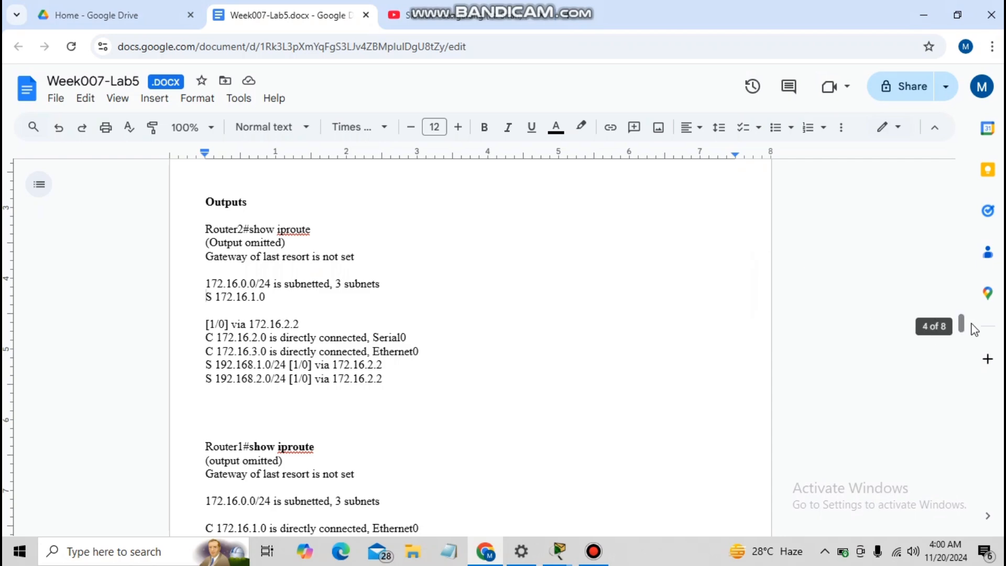
mouse_move(972, 324)
mouse_down()
mouse_move(967, 346)
mouse_move(988, 363)
mouse_move(968, 334)
mouse_up()
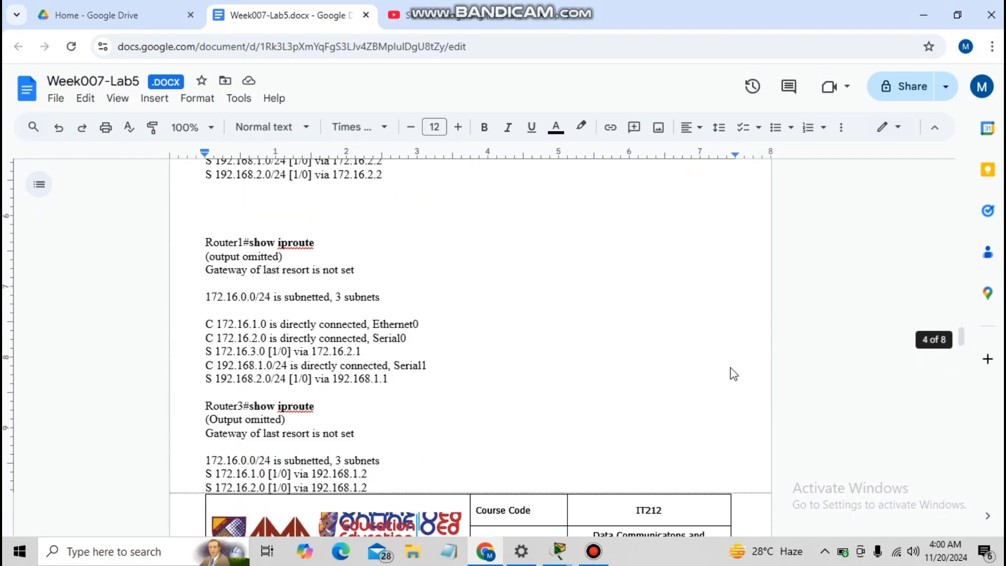
mouse_move(559, 550)
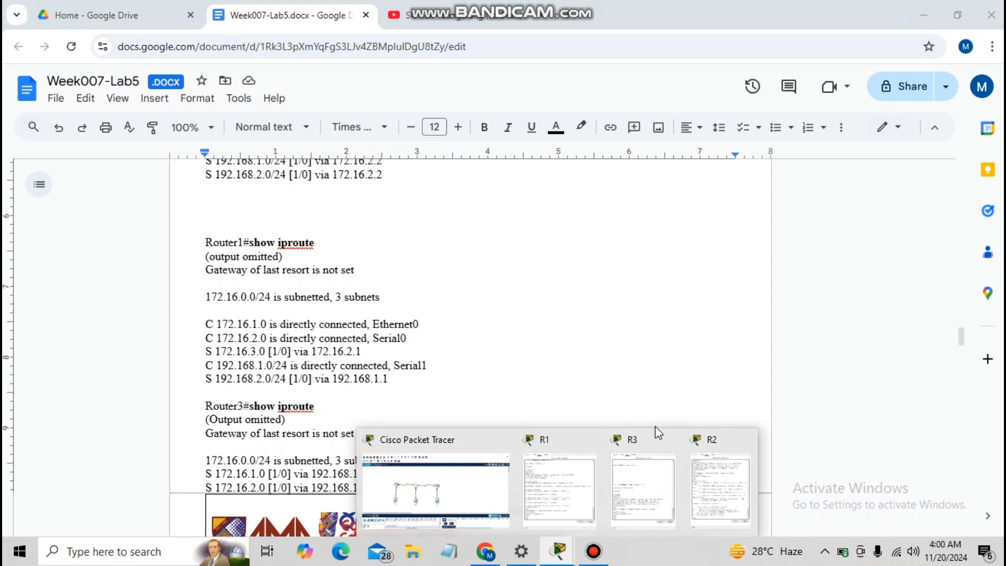
click(582, 507)
text(show)
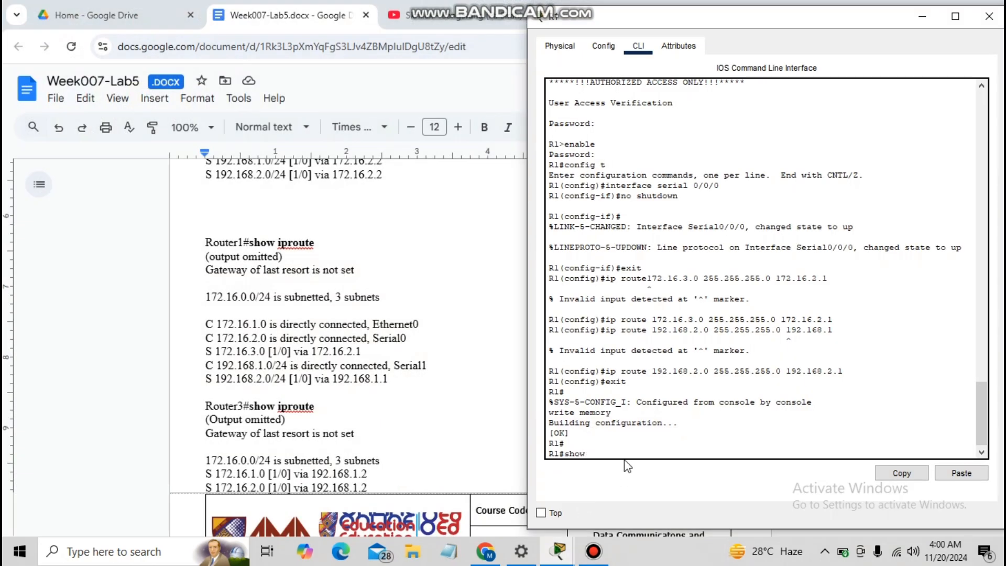
text( ip route)
key(Return)
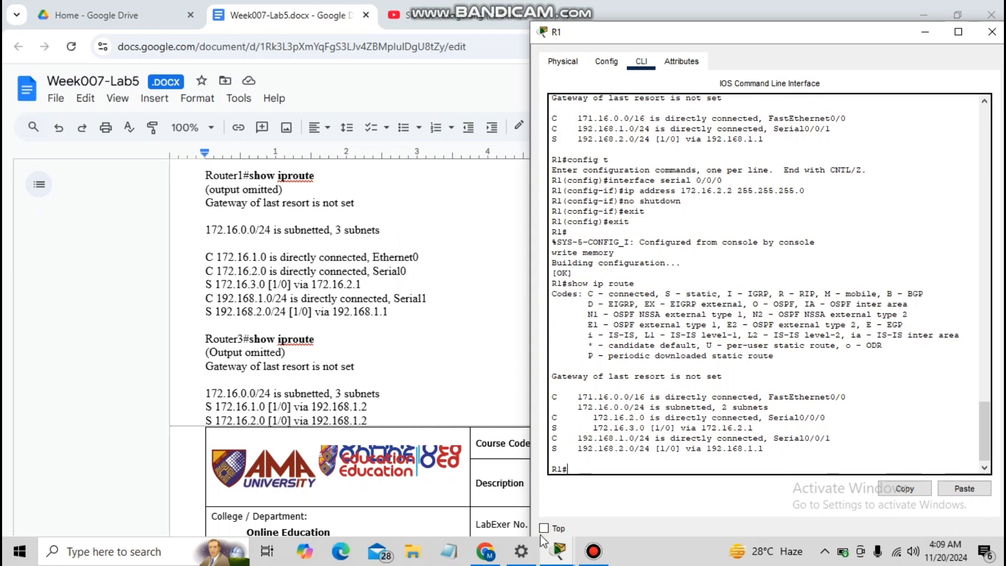
Find the expected Router3 output in the lab document and display R3's routing table with show ip route.
click(555, 553)
click(626, 484)
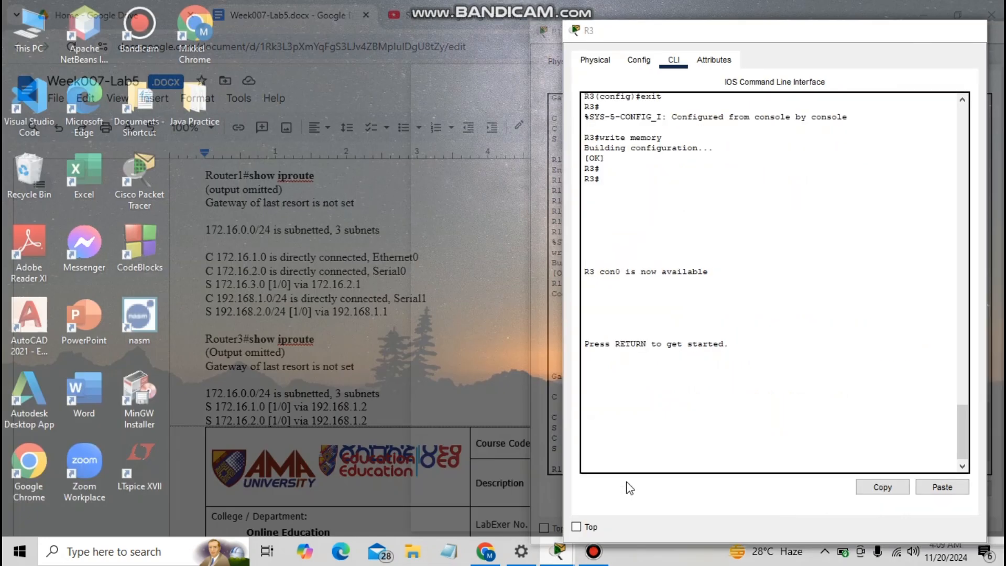
click(127, 309)
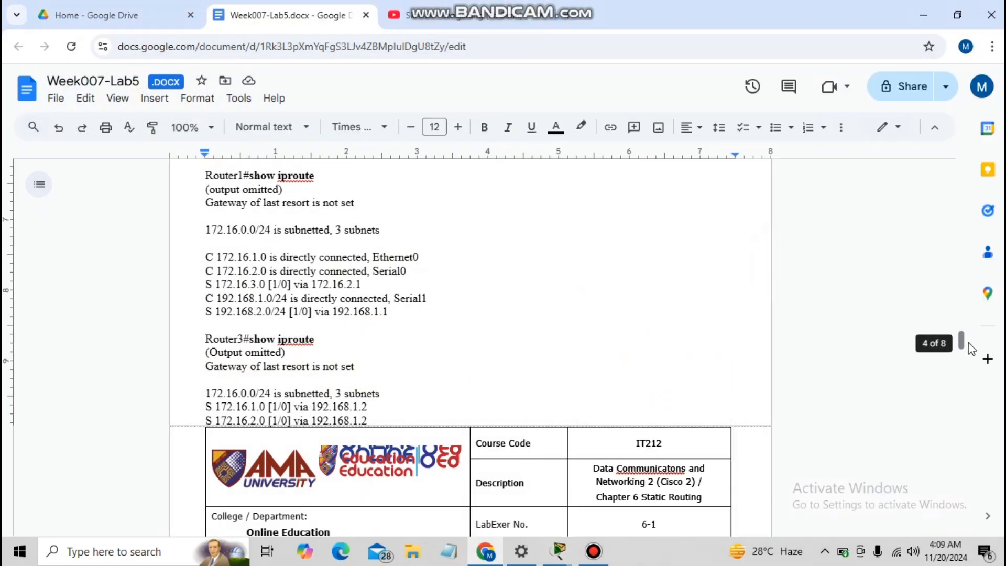
scroll(963, 347, down, 4)
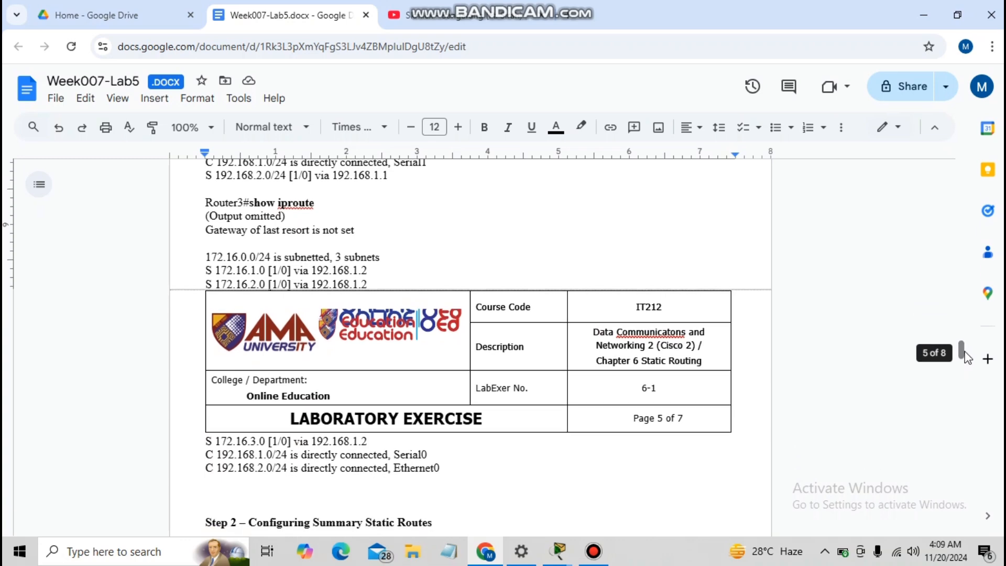
key(alt+Tab)
text(show i)
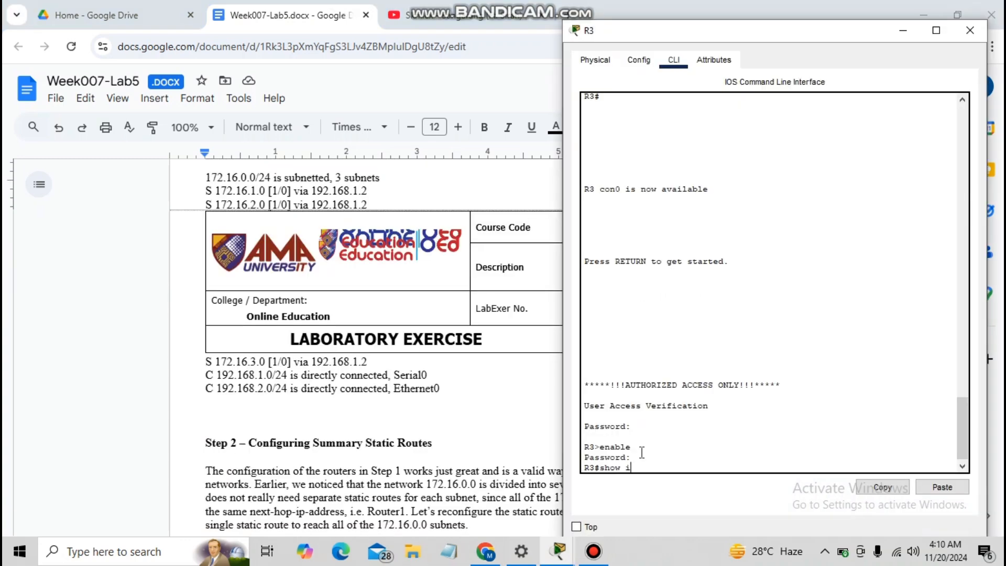
text(p route)
key(Return)
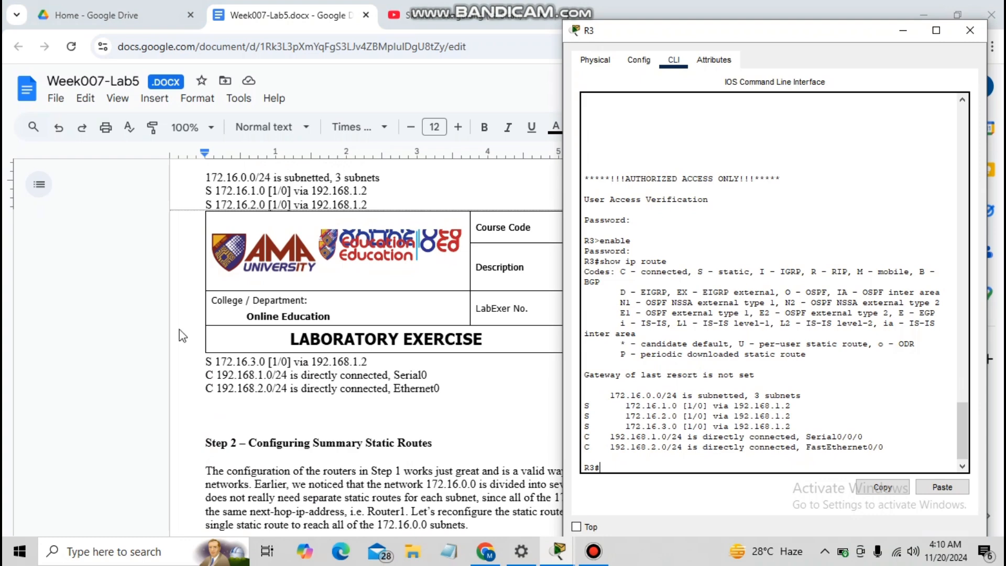
Following Step 2 of the lab document, enter R3's global configuration mode and remove the static route 172.16.1.0 255.255.255.0 via 192.168.1.2.
click(107, 392)
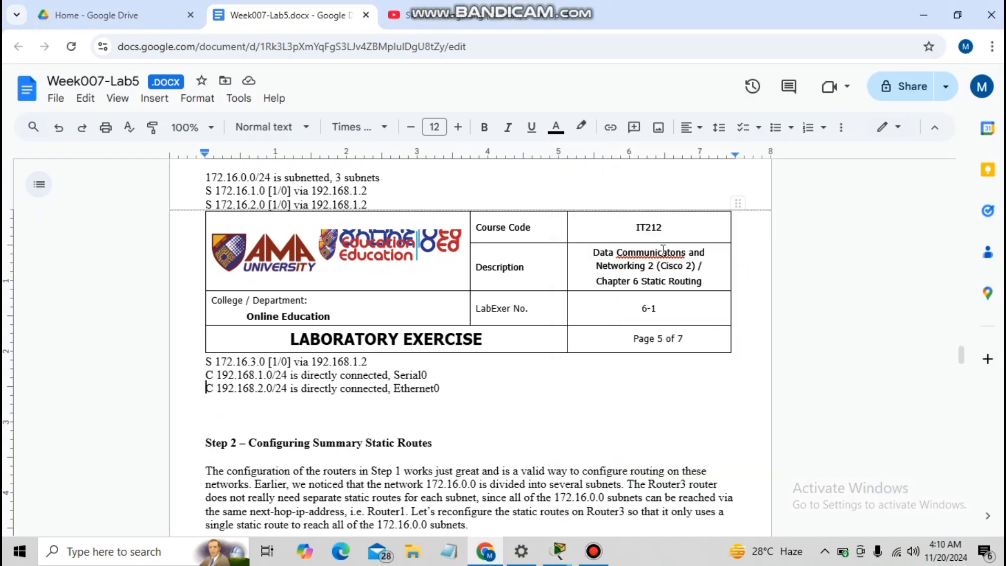
drag(961, 355, 979, 378)
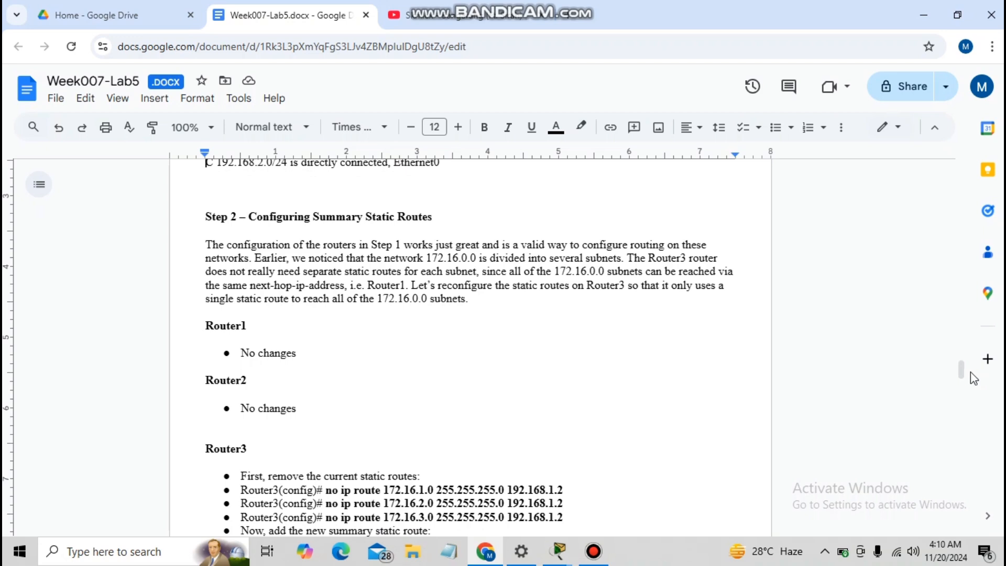
drag(965, 373, 966, 387)
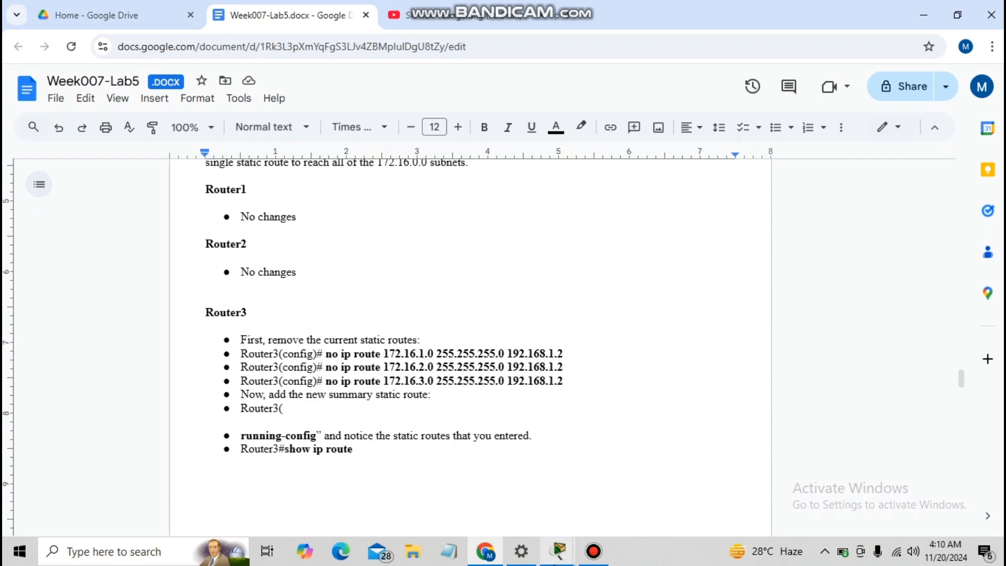
click(566, 554)
click(645, 510)
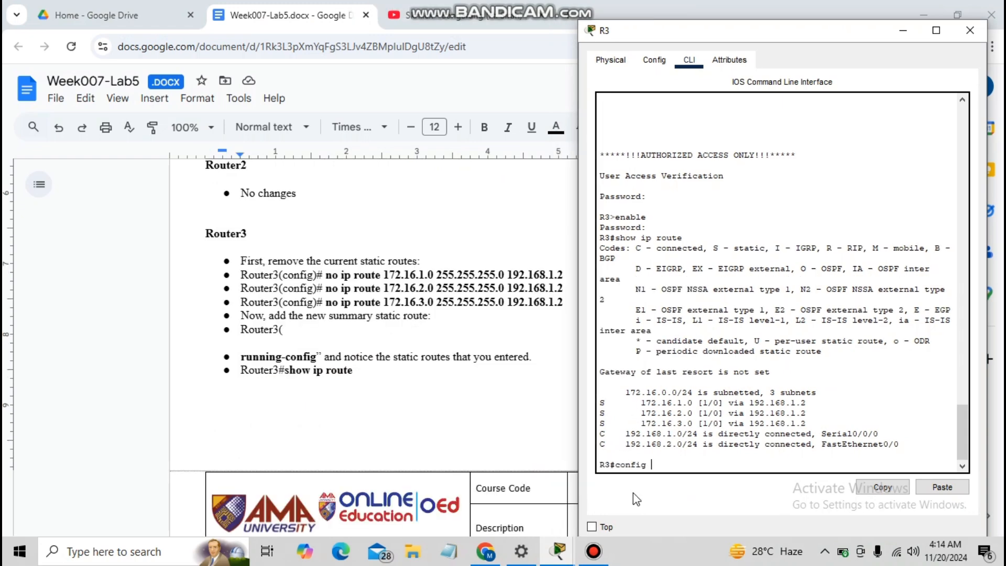
text(t)
key(Return)
text(no)
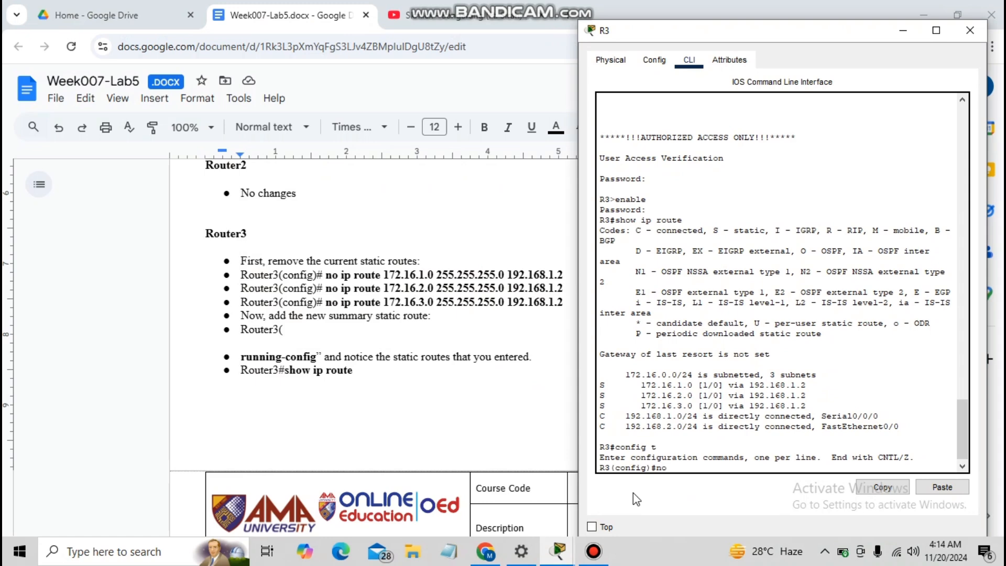
text( ip route 172.16.1.0 255.255.255.)
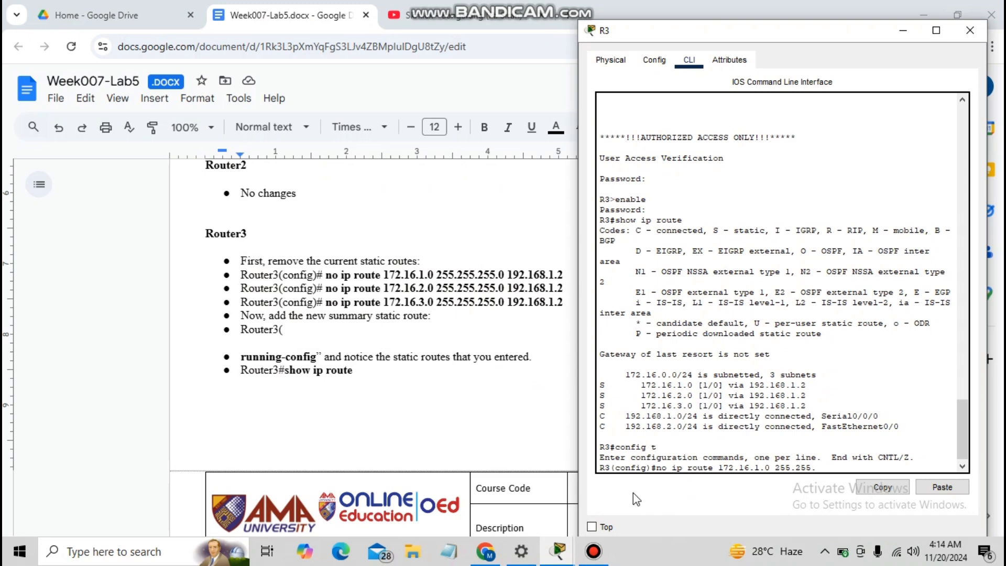
text(0 192.168.1.2)
key(Return)
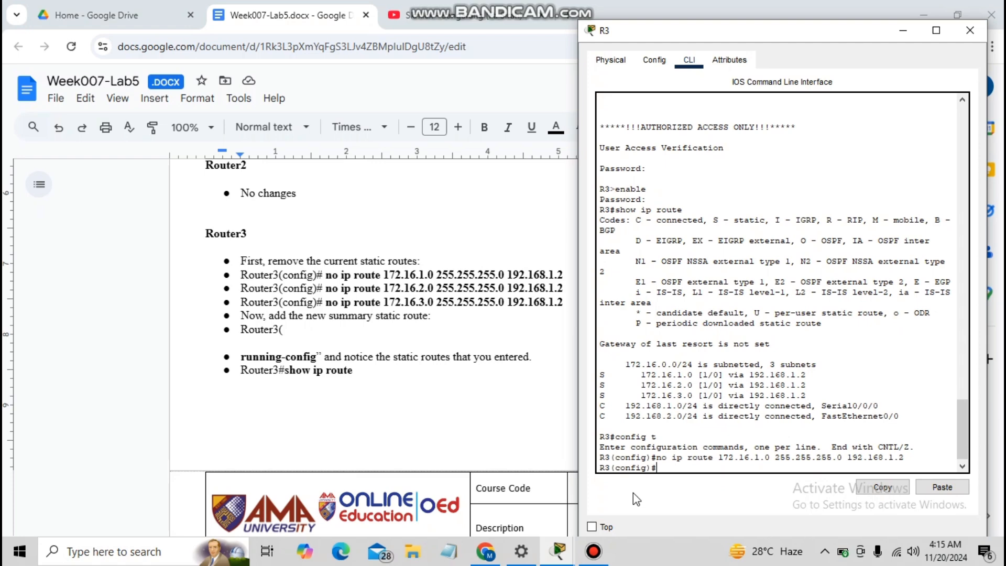
Remove R3's static routes to 172.16.2.0 and 172.16.3.0 with mask 255.255.255.0 via 192.168.1.2.
text(no ip route 172.16.2.0 255)
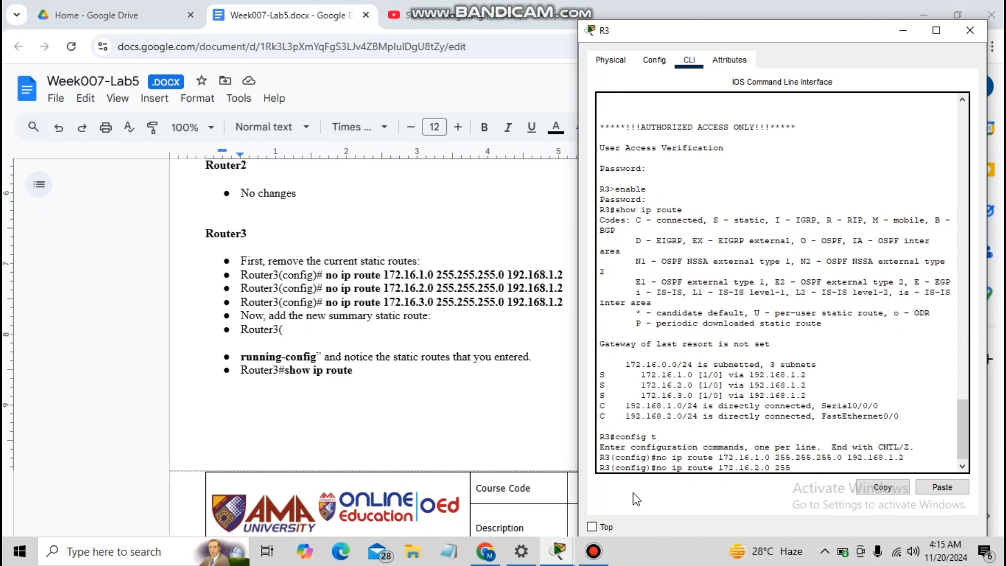
text(.255.255.0 192.168.1.2)
key(Return)
text(no io)
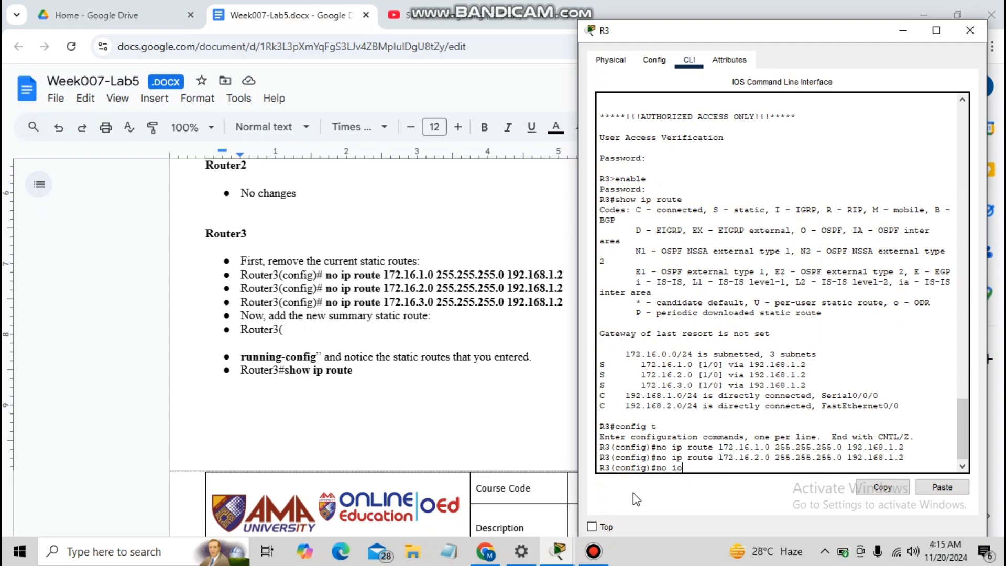
key(BackSpace)
text(p route 172.16.3.0 255)
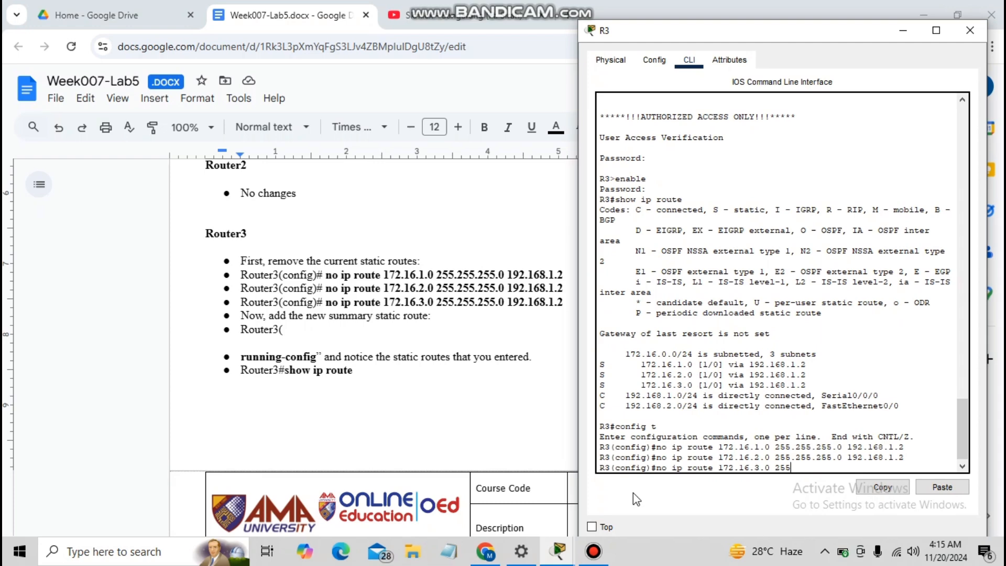
text(.255.255.0 192.168.1.2)
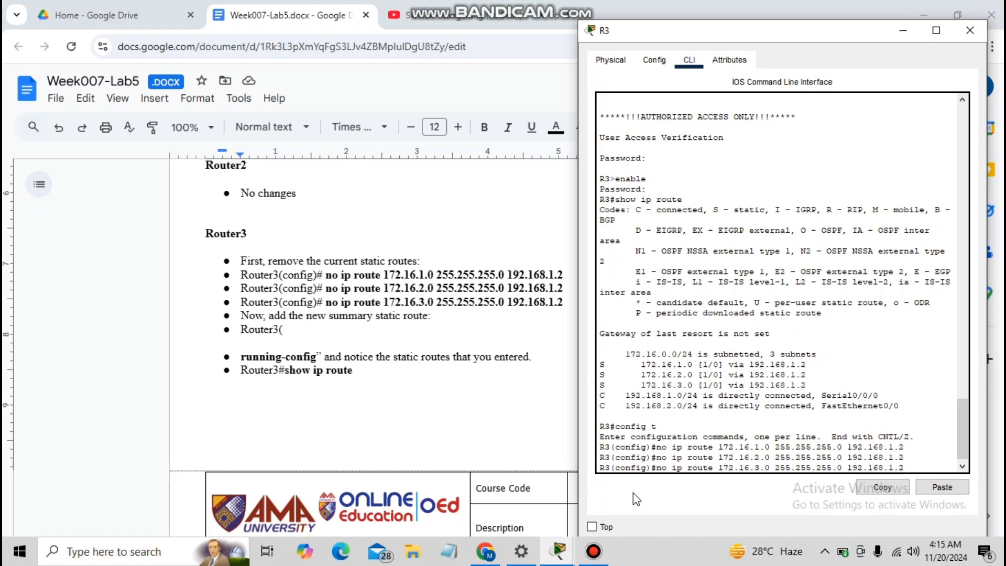
key(Return)
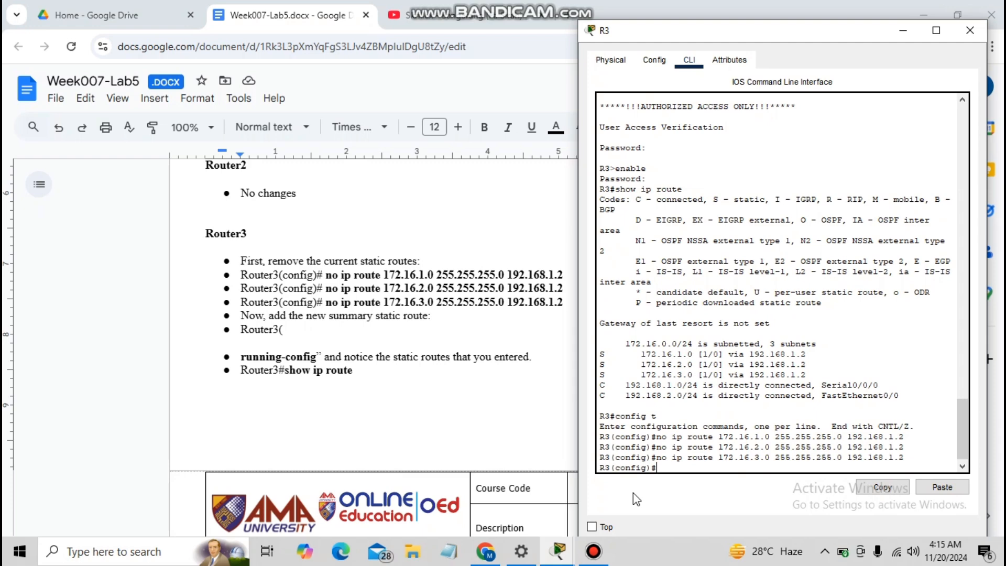
Add the summary static route 172.16.0.0 255.255.255.0 via 192.168.1.2 on R3.
text(ip route 172.16.0.0 25)
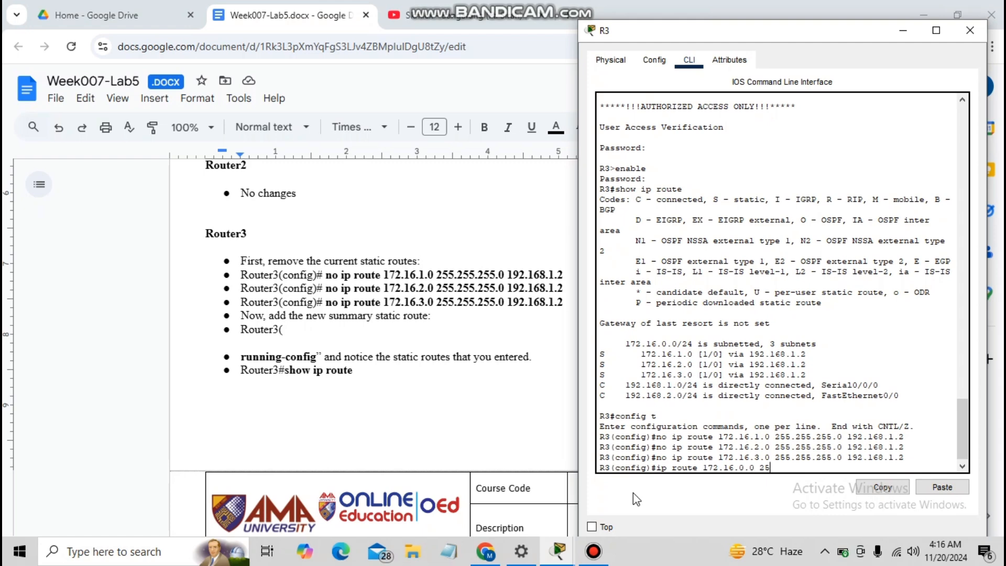
text(5.255.255.0 192.168.1.2)
key(Return)
Exit R3's global configuration mode and save its configuration with write memory.
text(e)
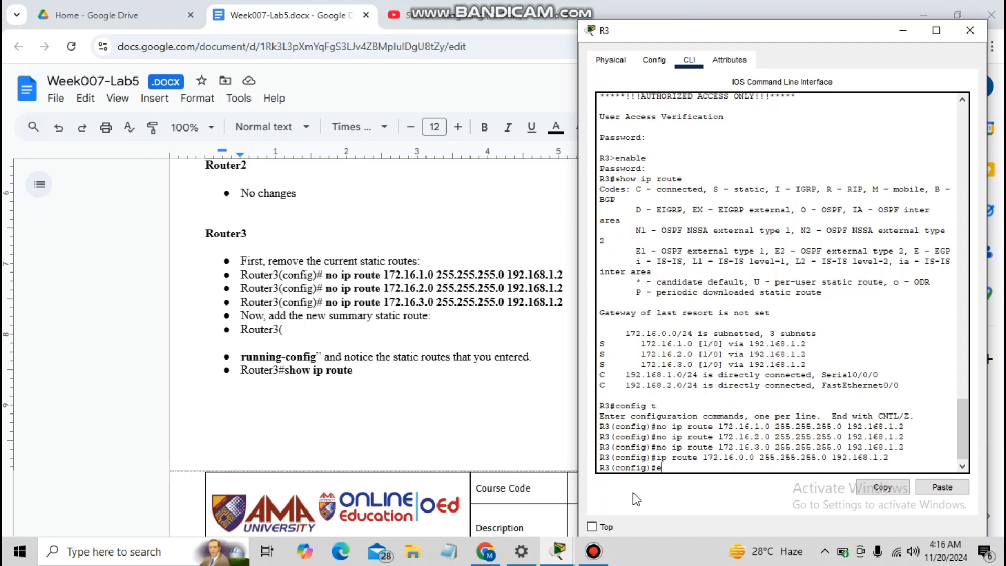
text(xit)
key(Return)
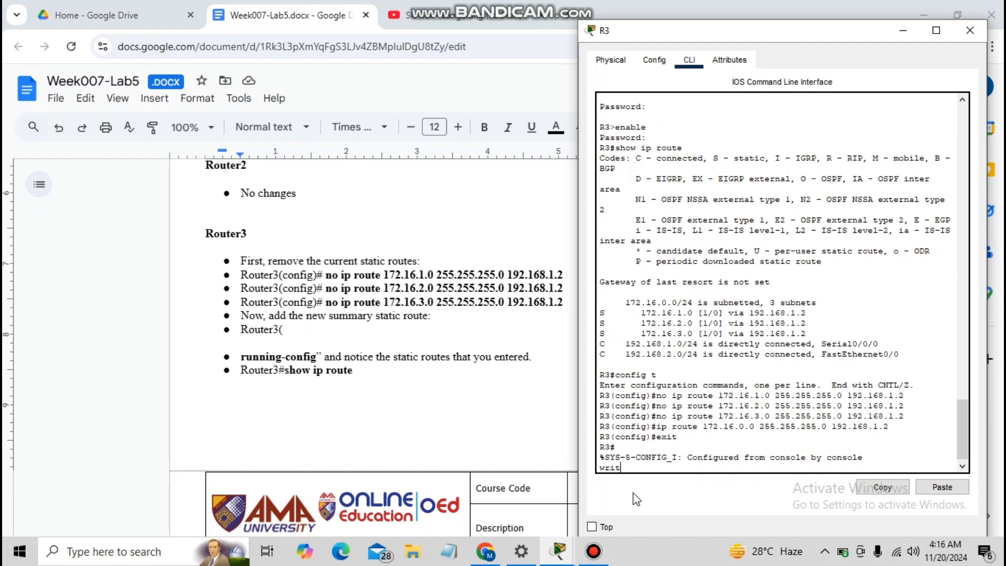
text(write memory)
key(Return)
Display R3's routing table with show ip route and compare it with the Step 2 Router3 output in the lab document.
text(show ip route)
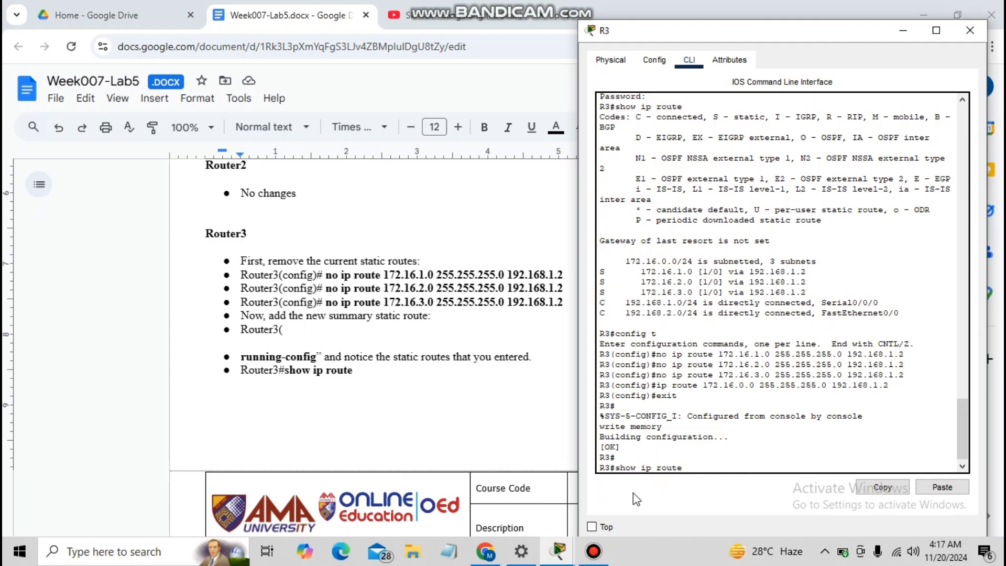
key(Return)
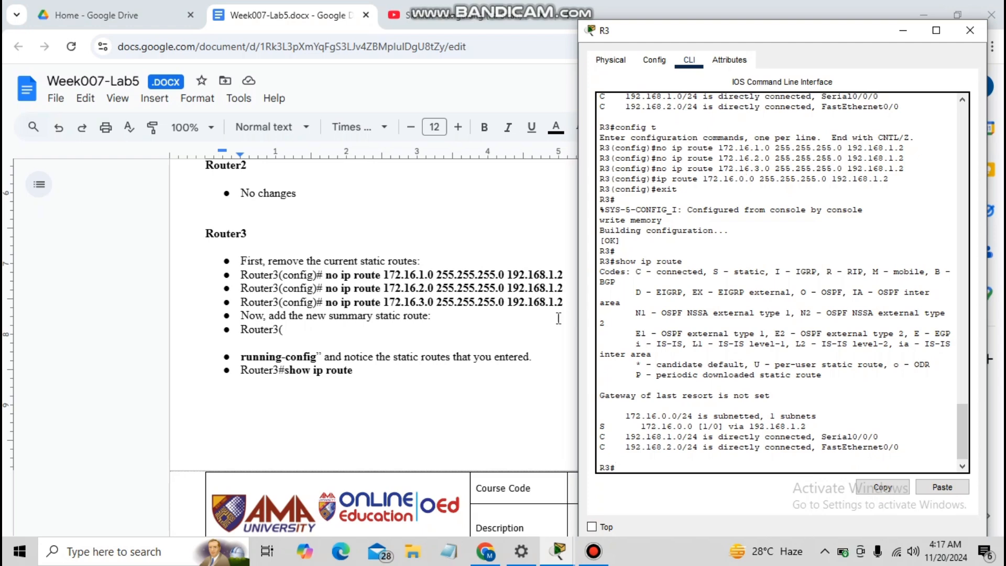
click(4, 376)
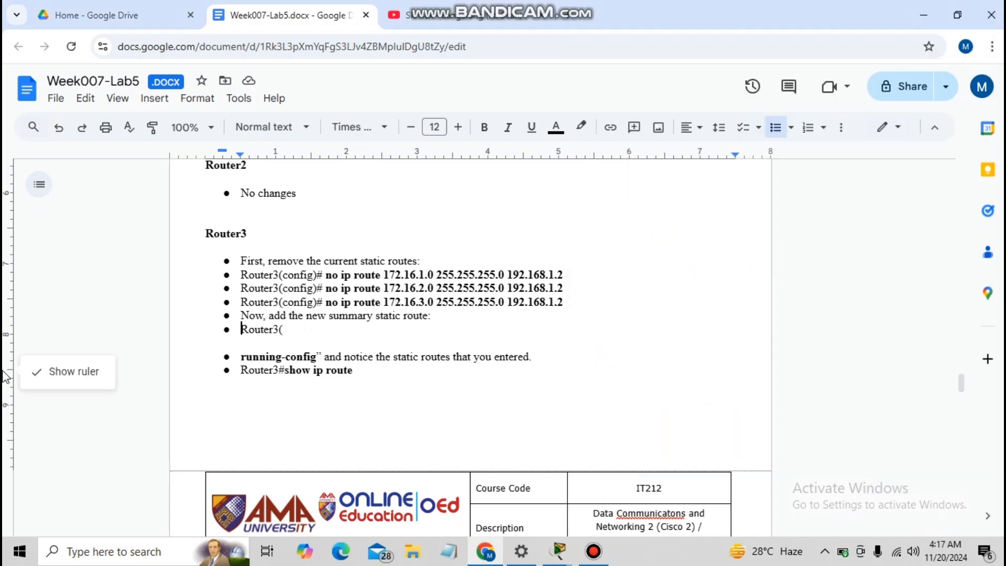
drag(962, 386, 977, 425)
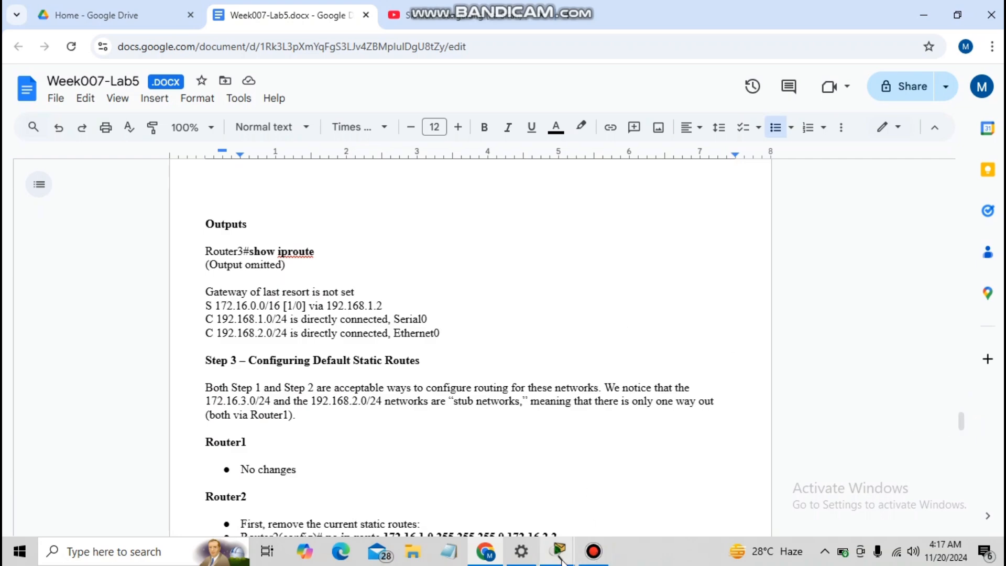
mouse_move(562, 559)
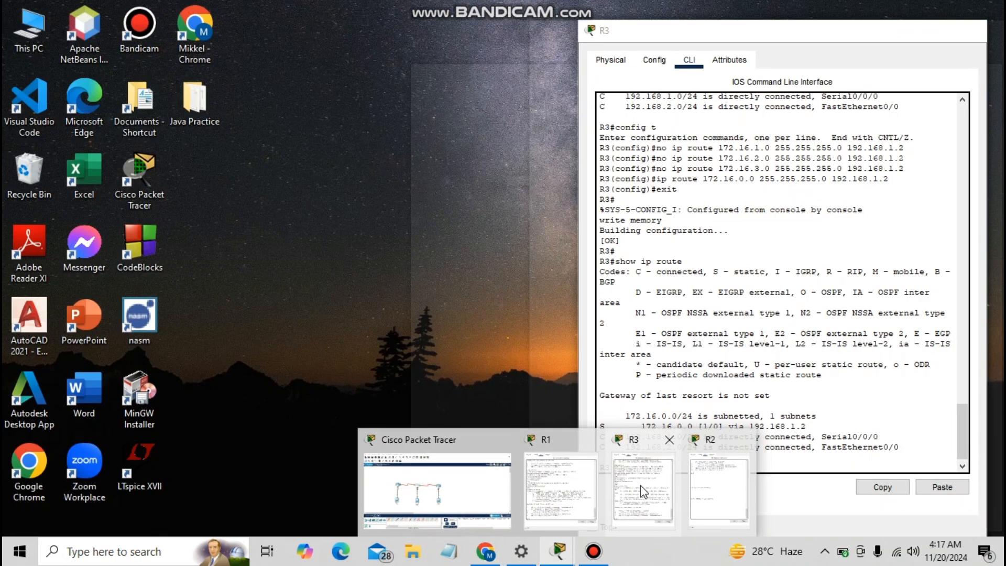
click(640, 485)
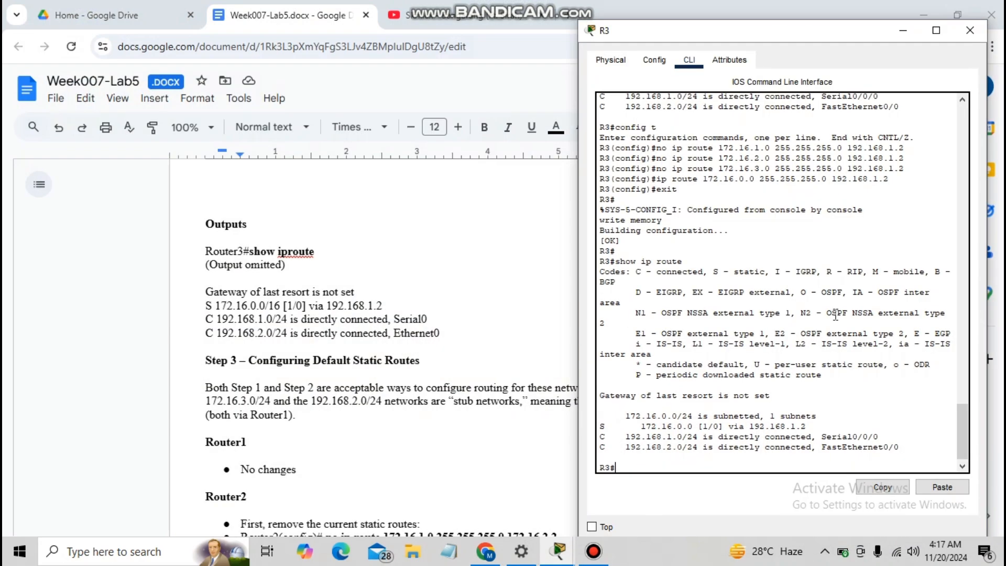
drag(967, 432, 964, 409)
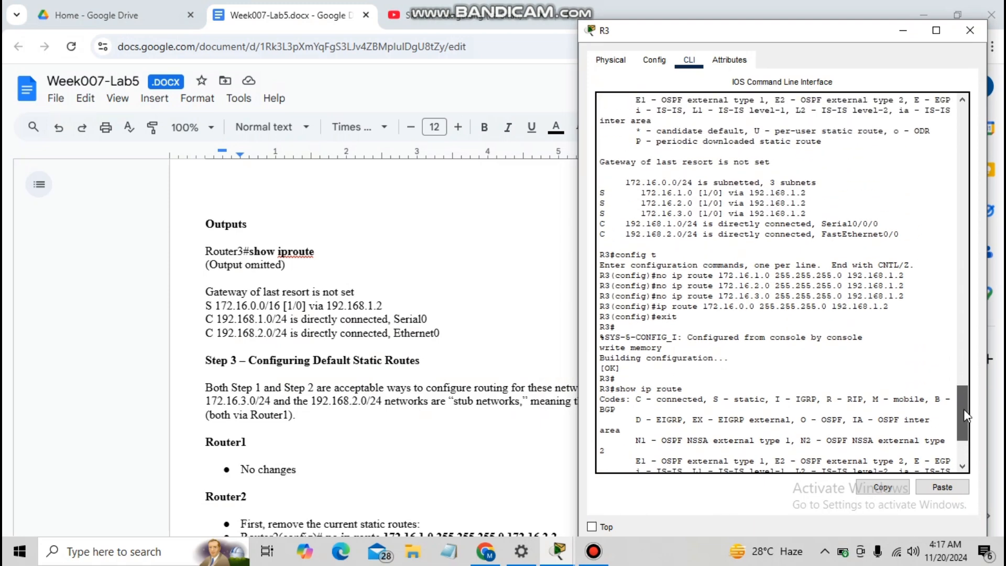
drag(963, 413, 964, 432)
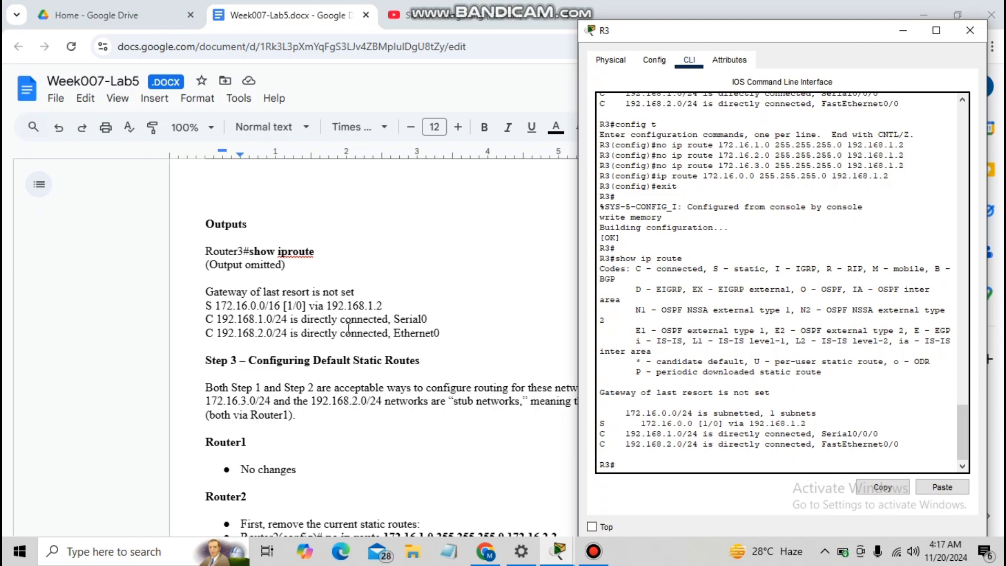
Read Step 3 of the lab document and remove the static route 172.16.1.0 255.255.255.0 via 172.16.2.2 in R2's configuration mode.
click(127, 356)
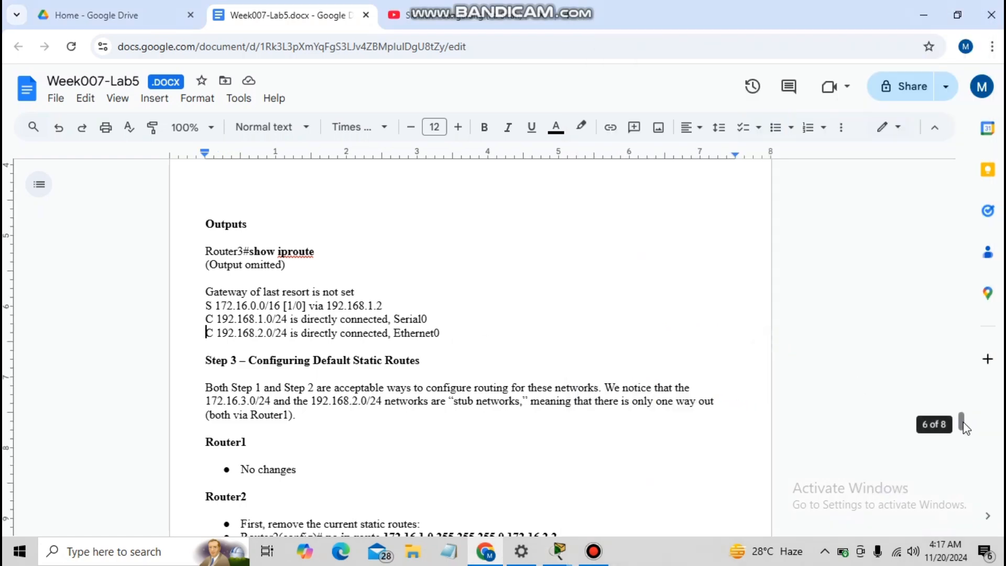
drag(964, 429, 969, 440)
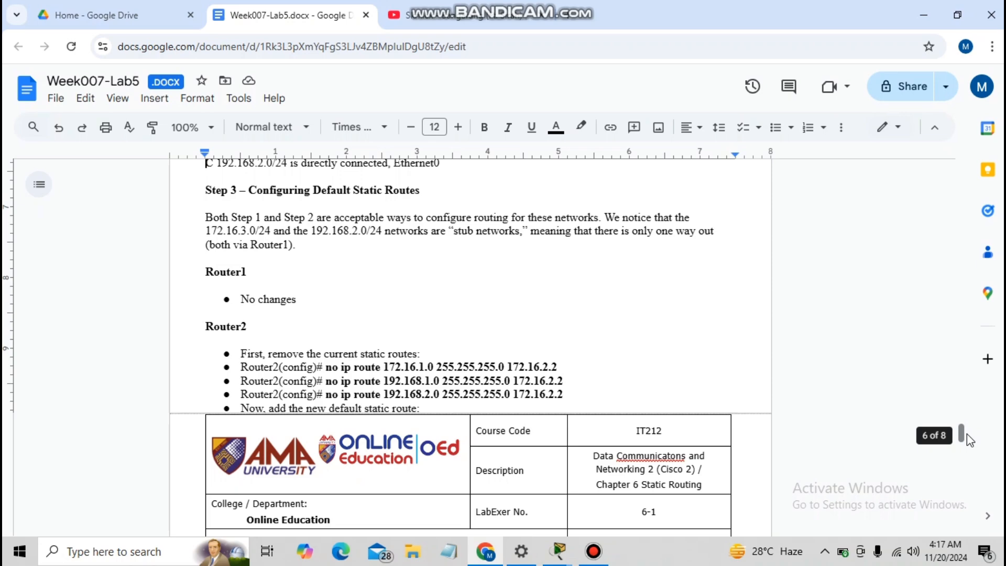
mouse_move(967, 440)
mouse_down()
mouse_move(972, 470)
mouse_move(962, 488)
mouse_move(948, 435)
mouse_up()
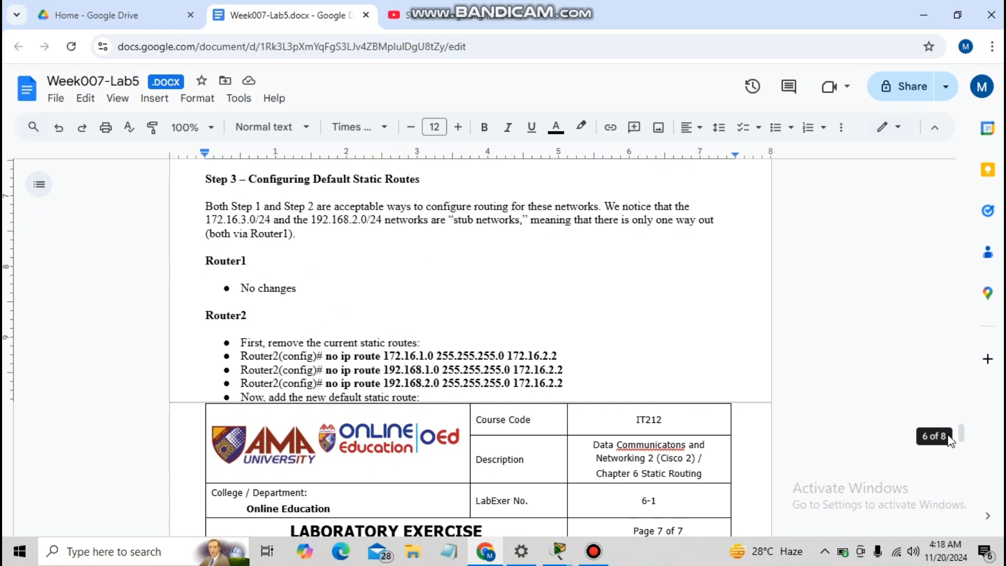
key(alt+Tab)
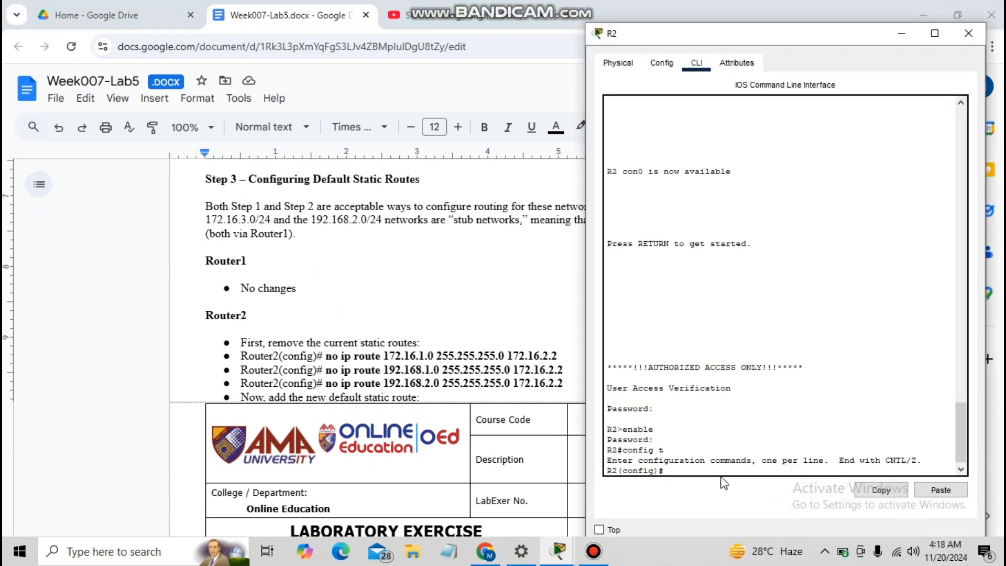
text(no ip route 172.16.1.0 255.255.255.0 )
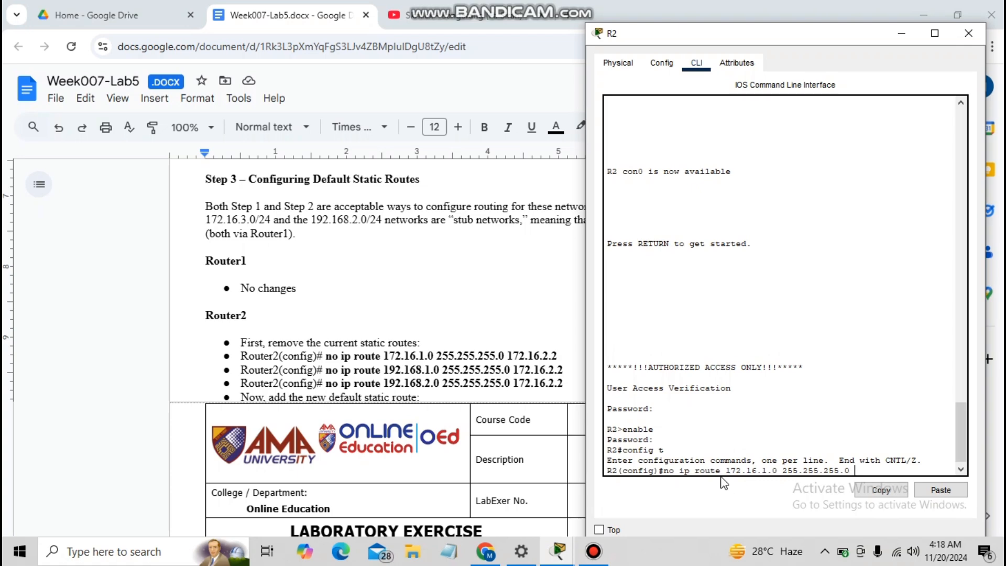
text(172.16.2.2)
key(Return)
Remove R2's static routes to 192.168.1.0 and 192.168.2.0, both with mask 255.255.255.0 via 172.16.2.2.
text(no ip r)
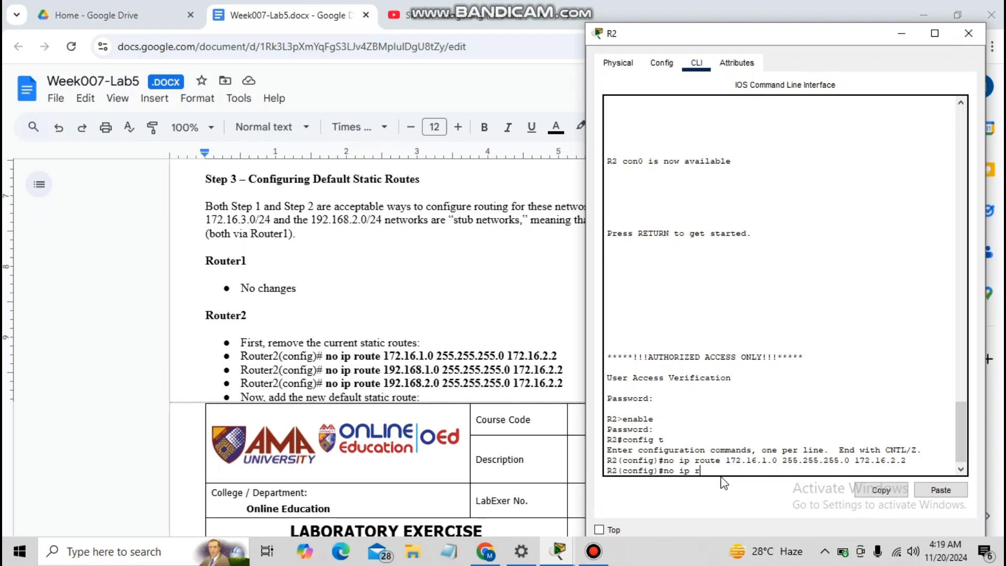
text(oute 192.168.1.0 255.255.2)
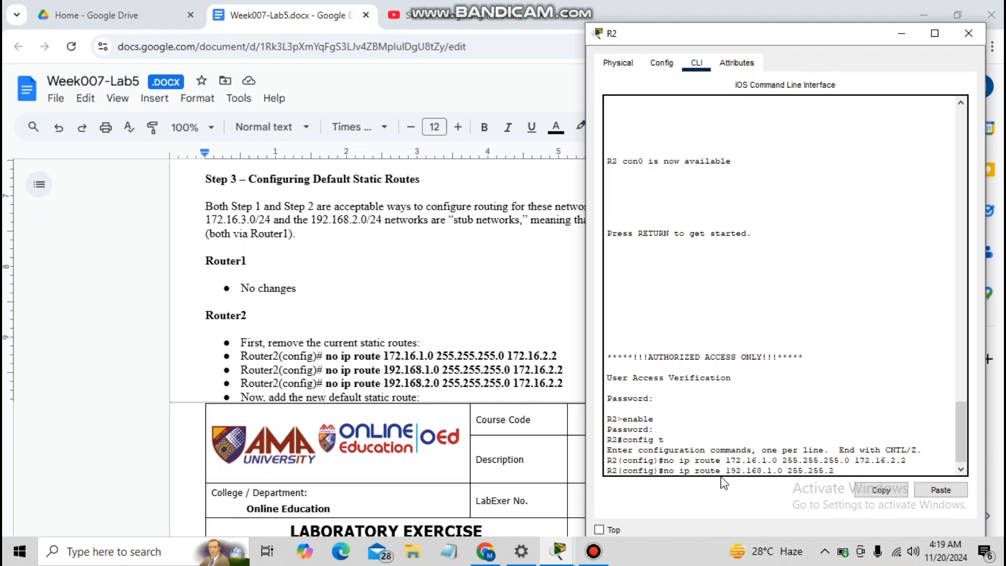
text(55.0 172.16.2.2)
key(Return)
text(no )
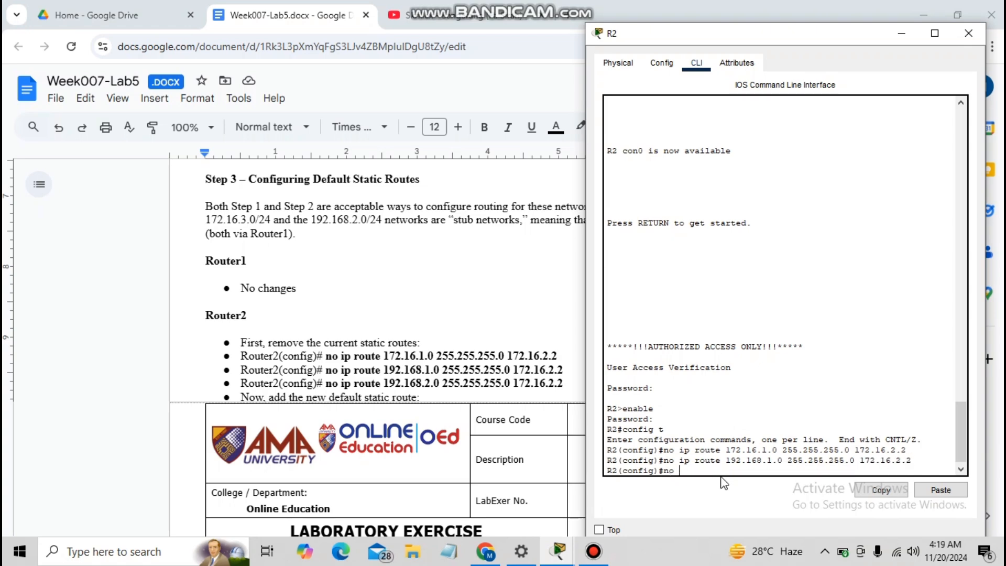
text(ip route 192.168.2.0 255.255.255.0 17)
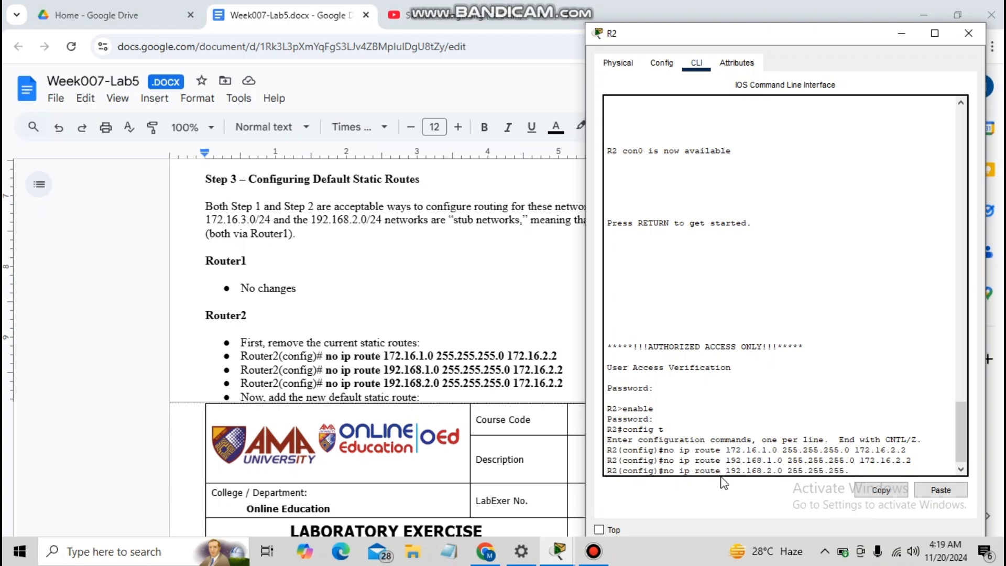
text(2.16.2.2)
key(Return)
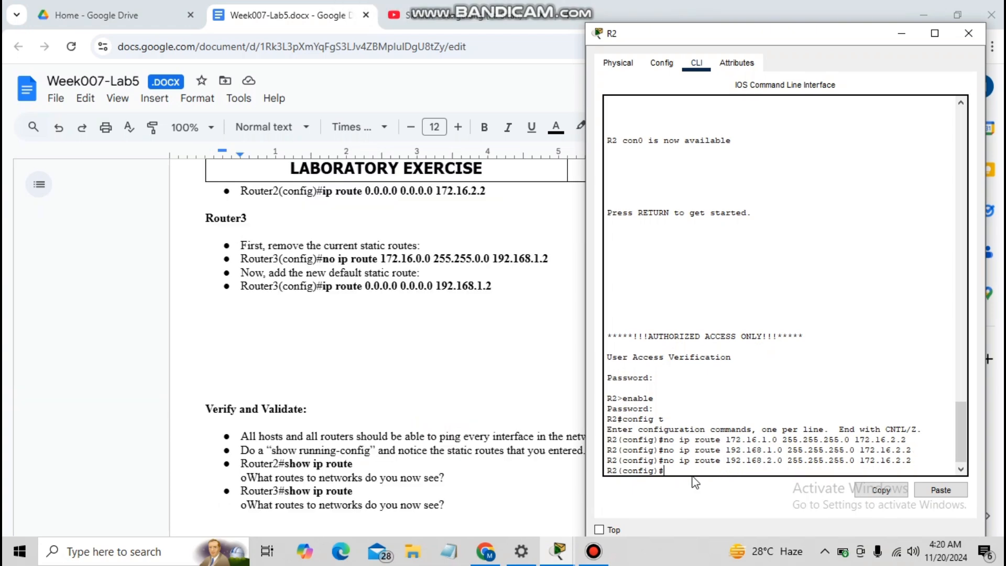
Add the default static route 0.0.0.0 0.0.0.0 via 172.16.2.2 on R2 and save its configuration with write memory.
text(ip route 0.0.0.0 0.0.0.0 172.16.2.2)
key(Return)
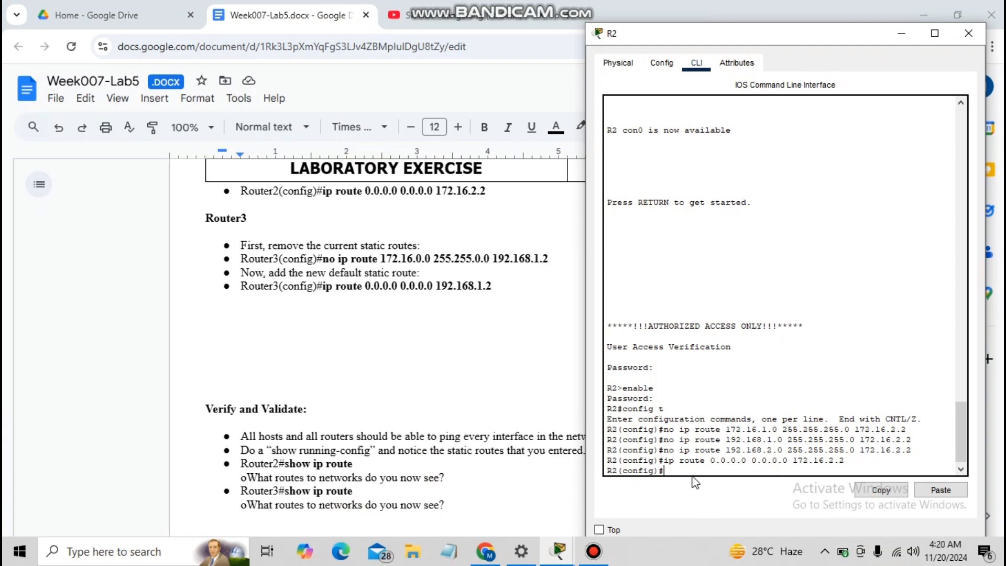
text(exit)
key(Return)
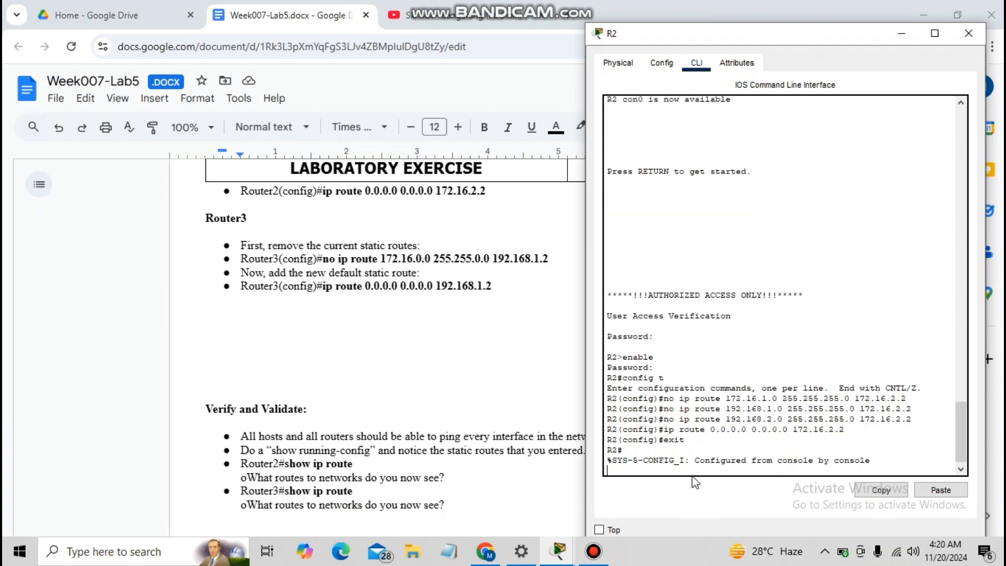
text(write memory)
key(Return)
key(Return)
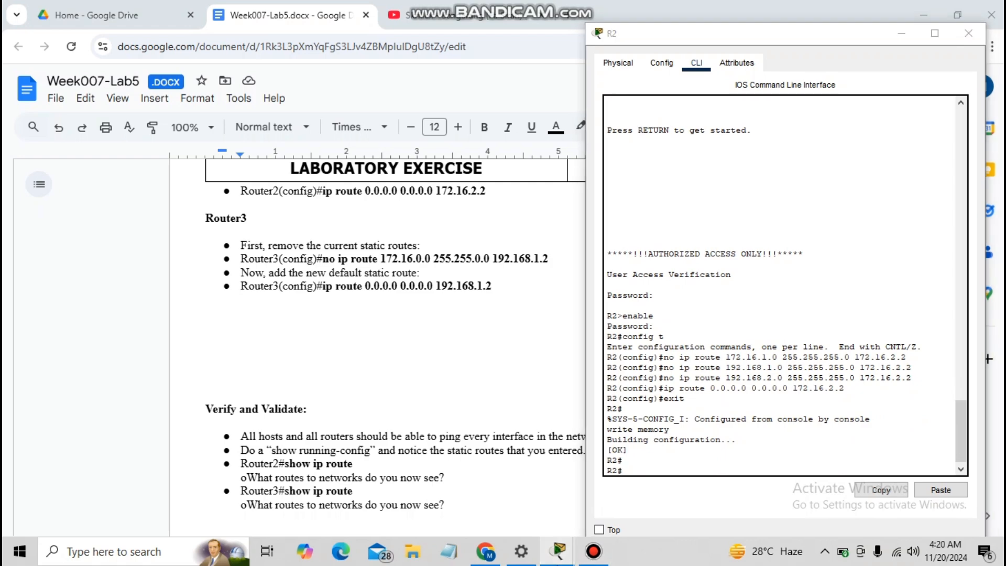
Switch to R3 and remove its summary static route 172.16.0.0 255.255.255.0 via 192.168.1.2 in global configuration mode.
mouse_move(558, 551)
click(649, 520)
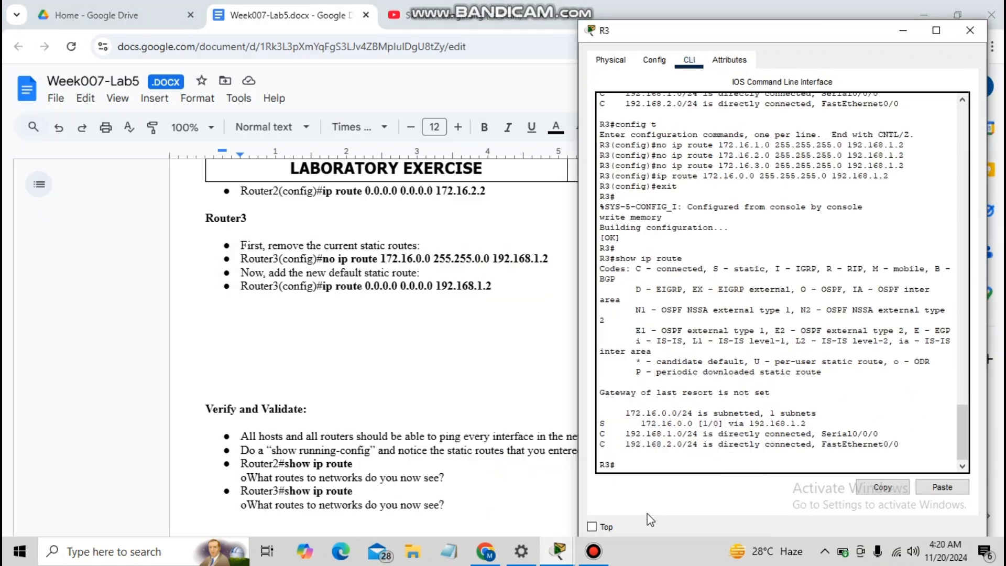
text(config t)
key(Return)
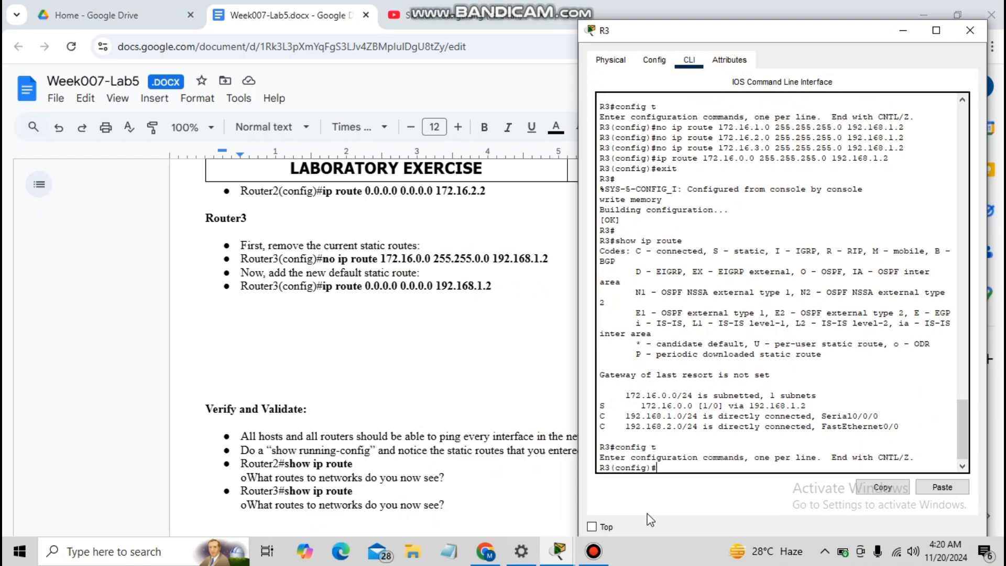
text(no ip route 172.16.0.0 )
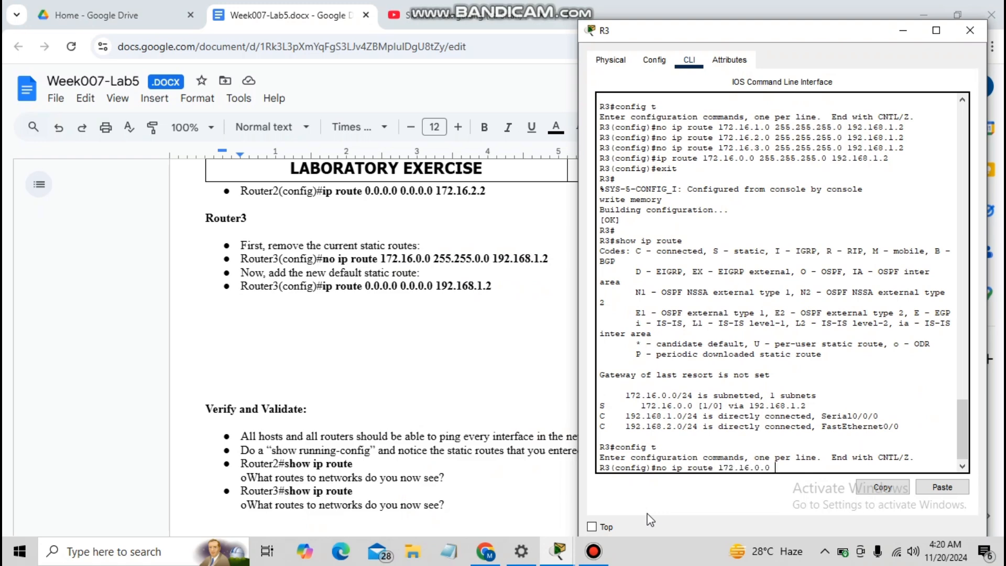
text(255.255.255.0 192.168.1)
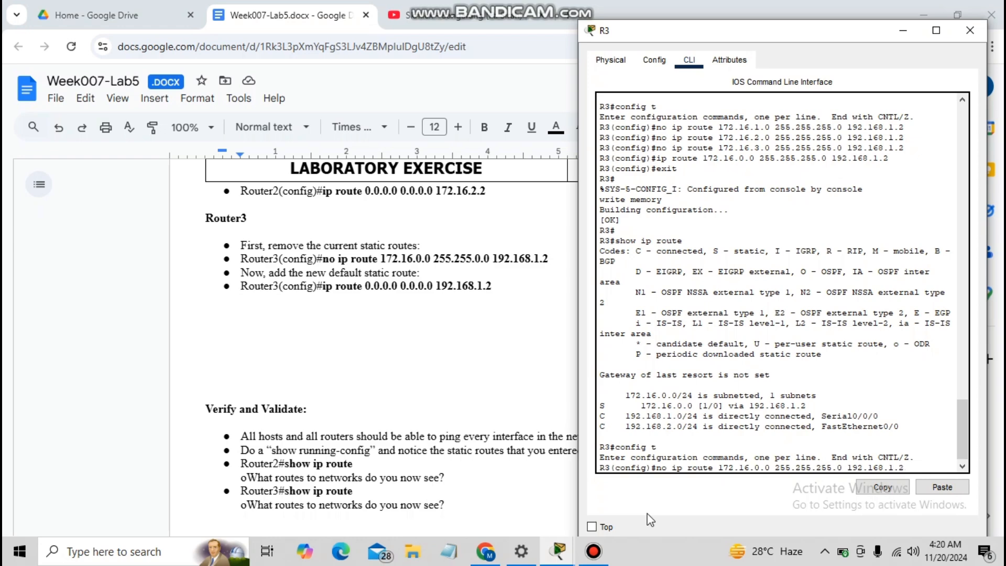
text(.2)
key(Return)
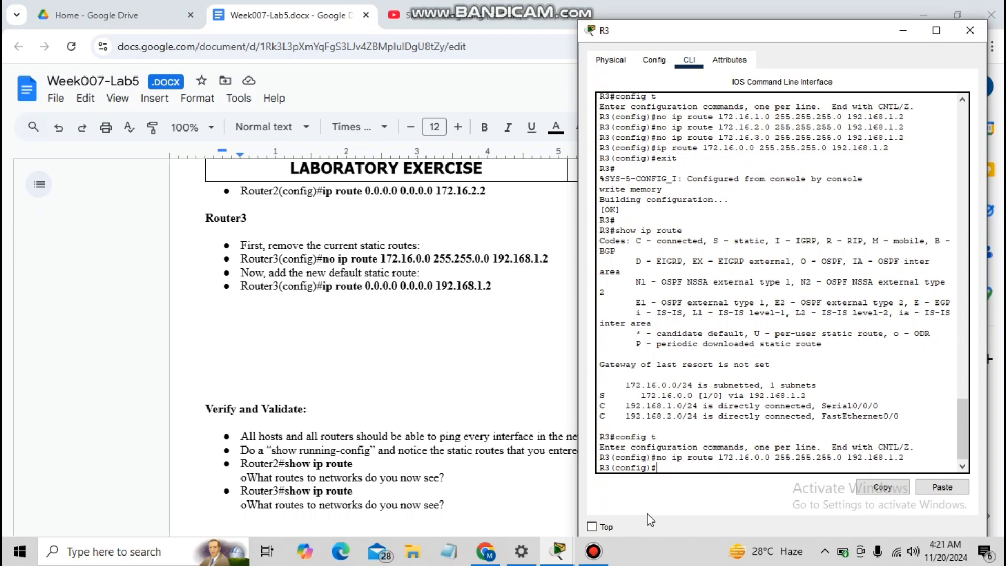
Add the default static route 0.0.0.0 0.0.0.0 via 192.168.1.2 on R3 and save its configuration with write memory.
text(ip route 0.0.0.0 0.0.0.0 192.)
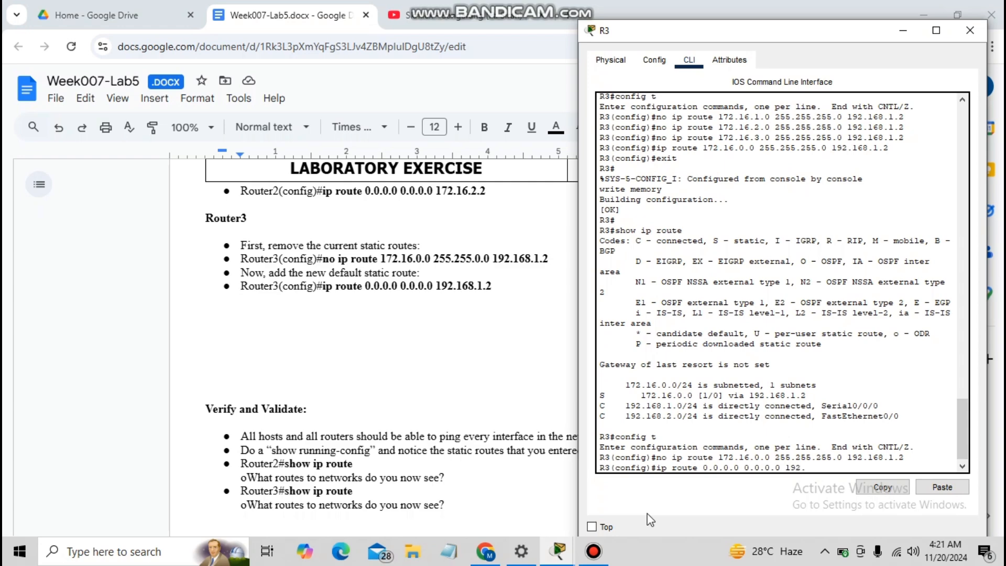
text(168.1.2)
key(Return)
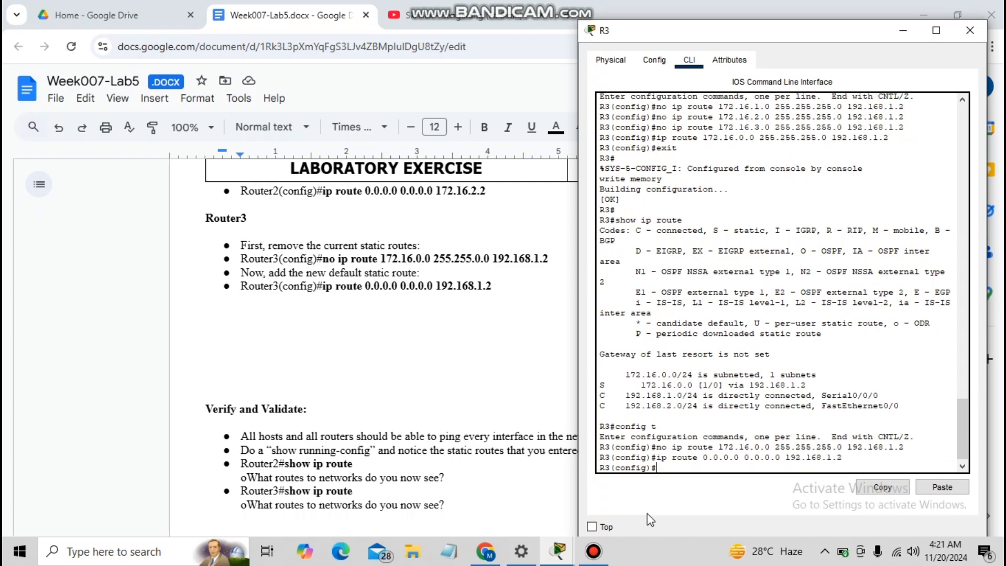
text(exit)
key(Return)
text(writ)
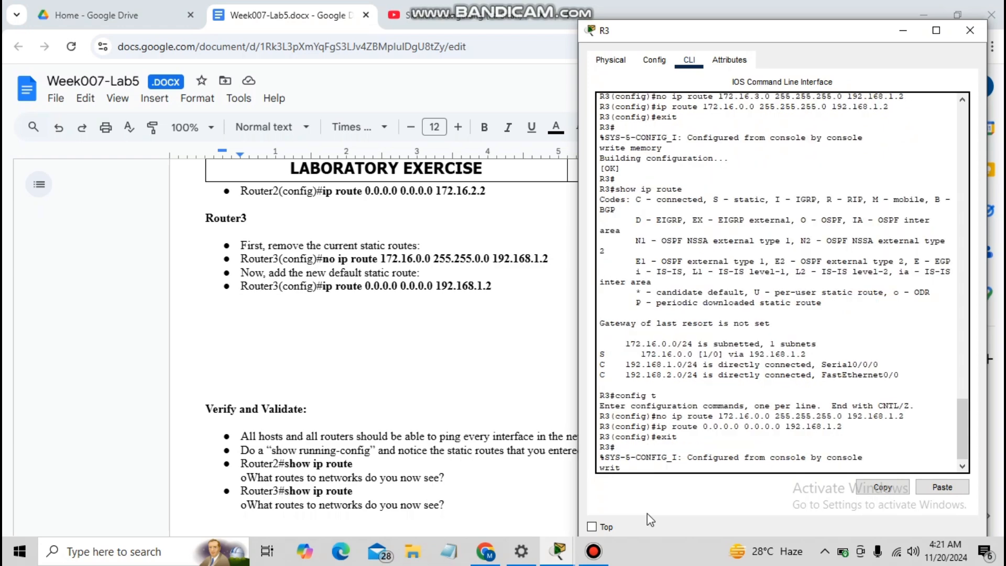
text(e memory)
key(Return)
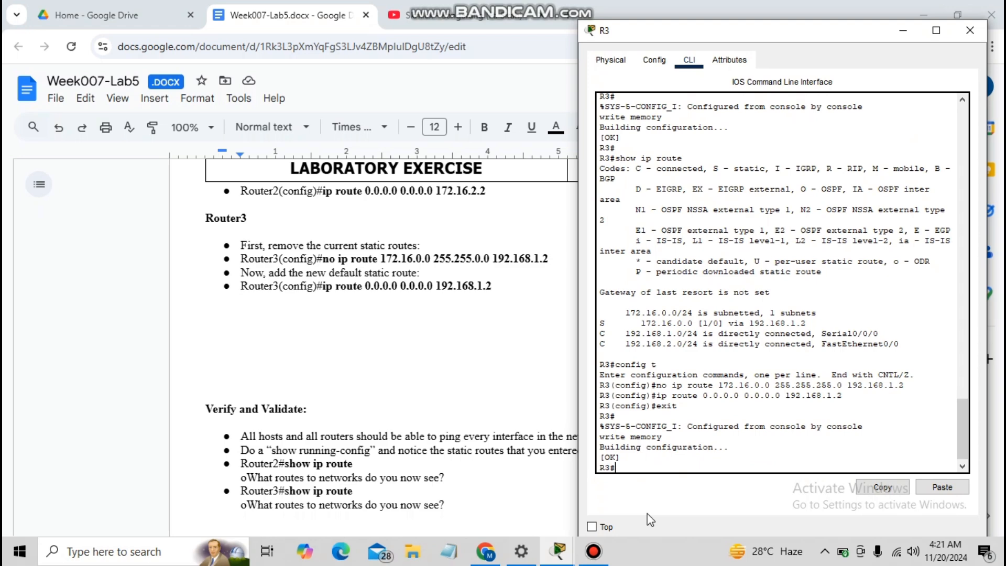
Display the routing tables of R3 and R2 with show ip route.
text(show ip route)
key(Return)
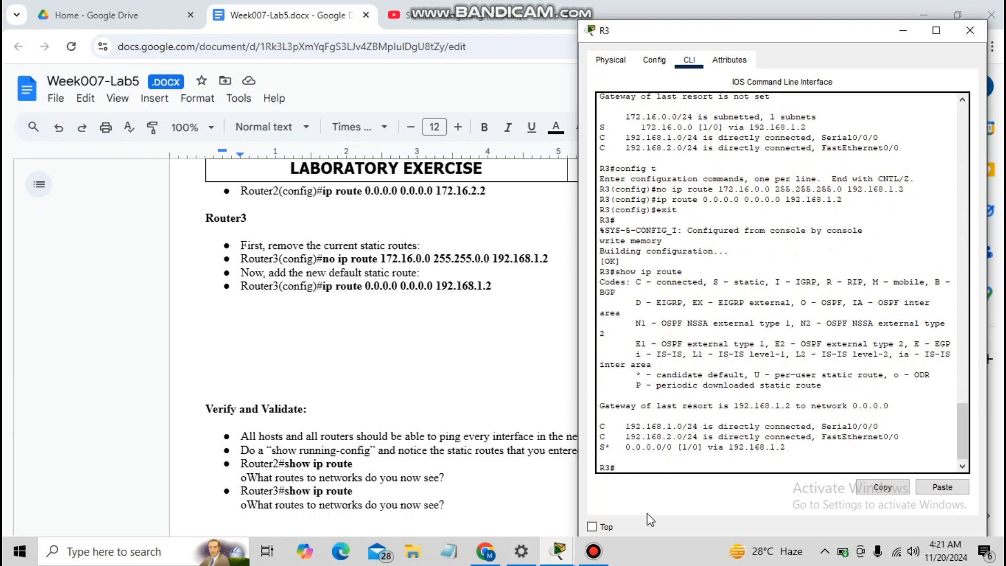
click(649, 519)
text(show ip ro)
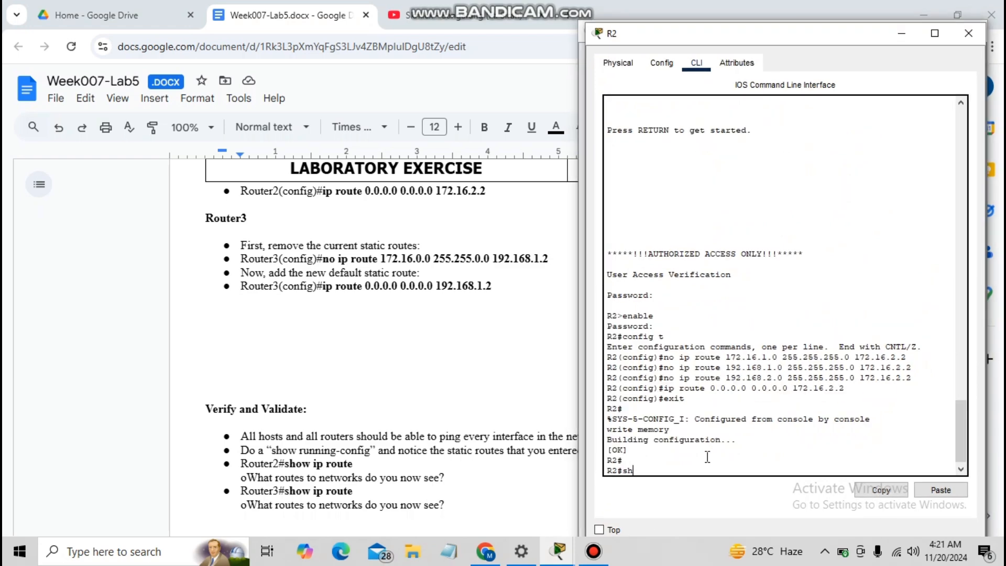
text(ute)
key(Return)
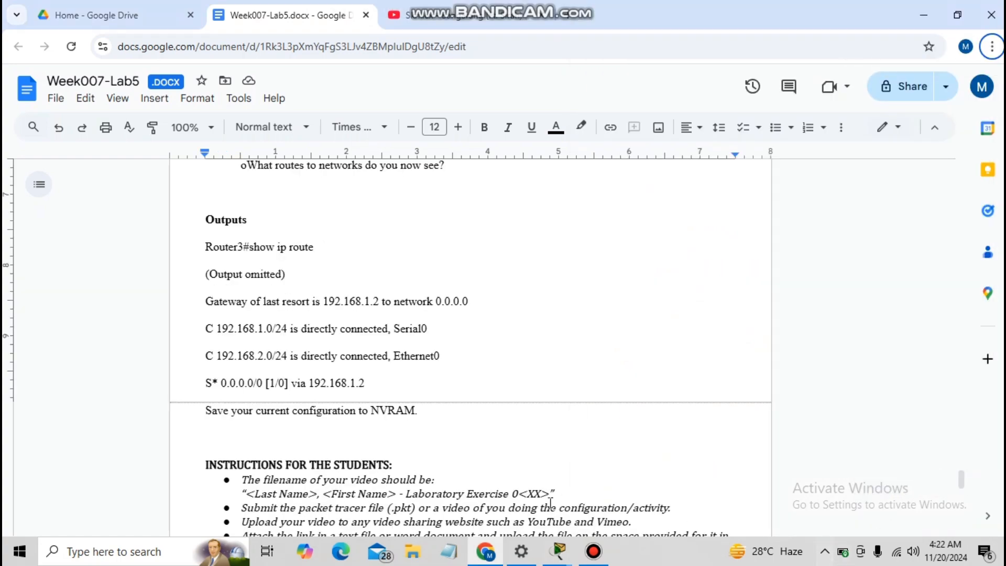
Review R2's routing table and compare R3's with the Router3 output at the end of the lab document.
mouse_move(556, 558)
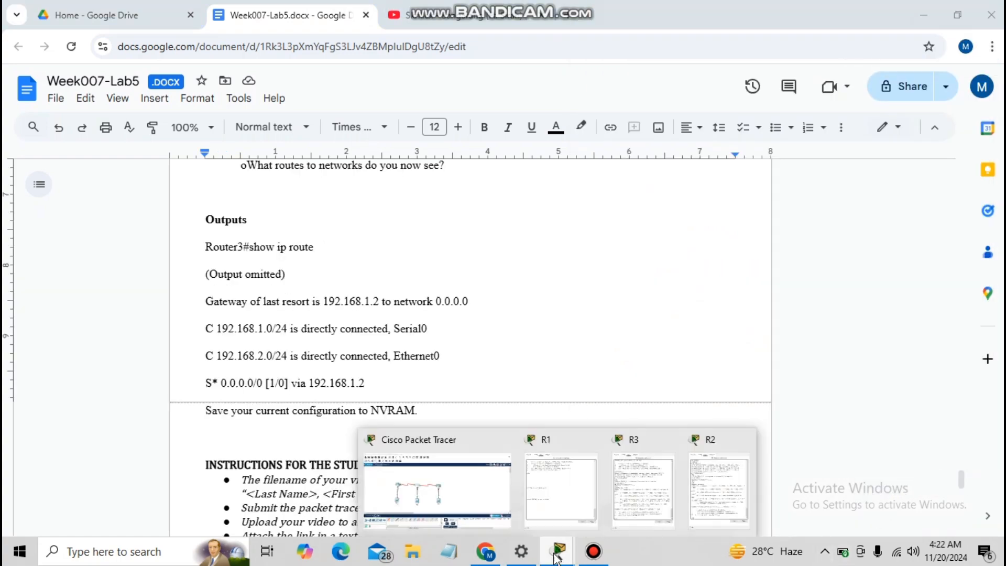
click(698, 503)
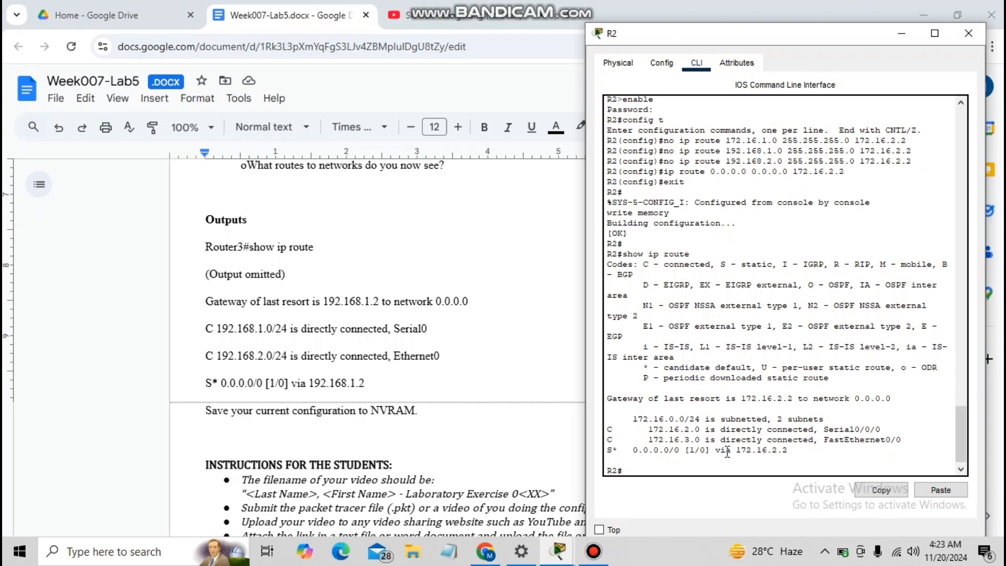
click(548, 554)
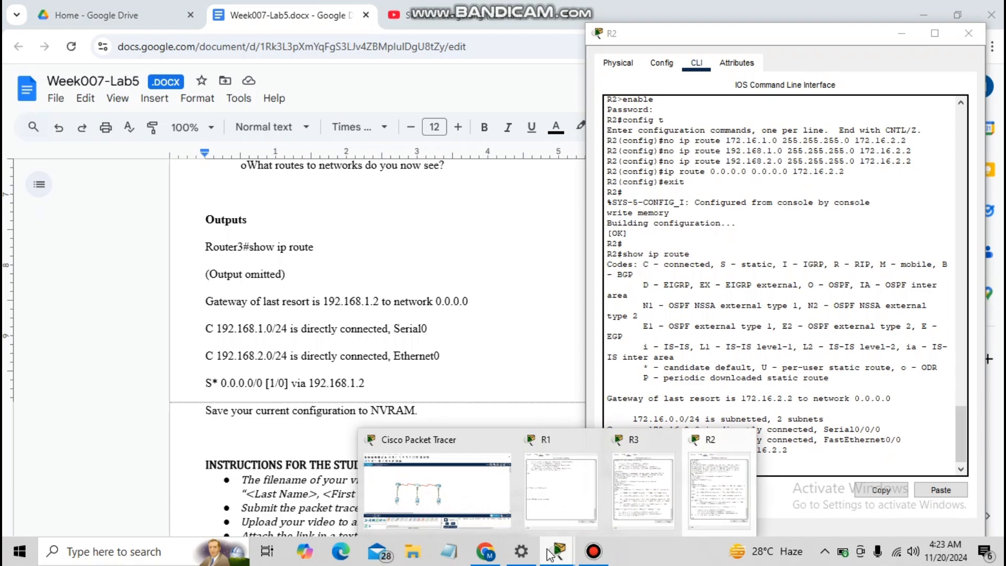
click(660, 483)
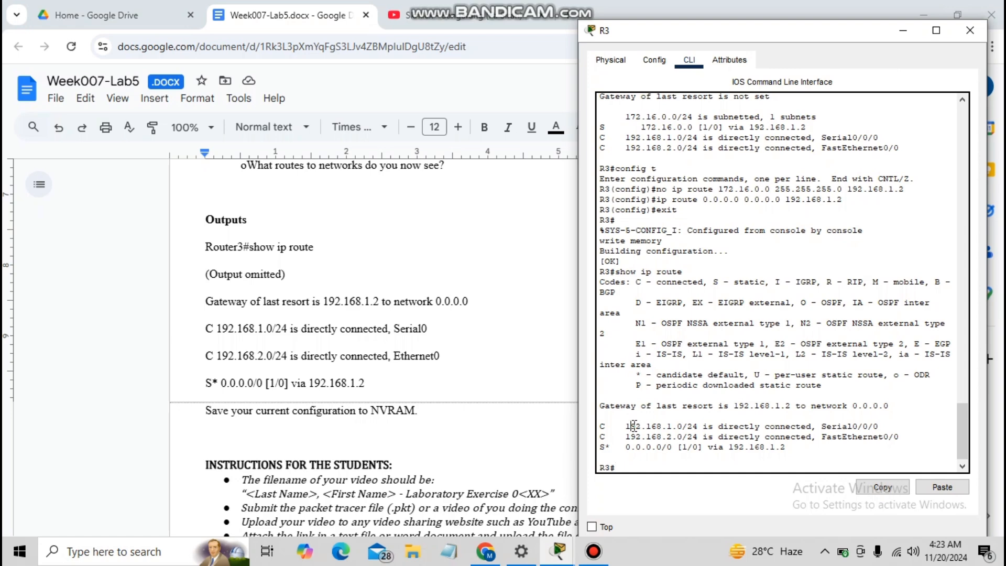
Save R3's current configuration to NVRAM by copying running-config to startup-config, accepting the default destination filename.
text(copy running -config st)
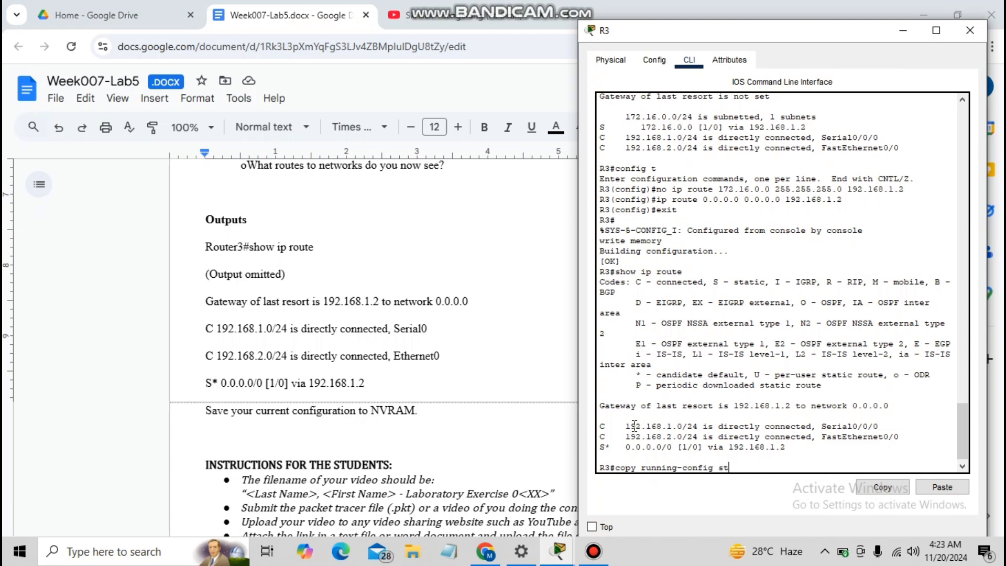
text(artup-config)
key(Return)
key(Return)
key(Return)
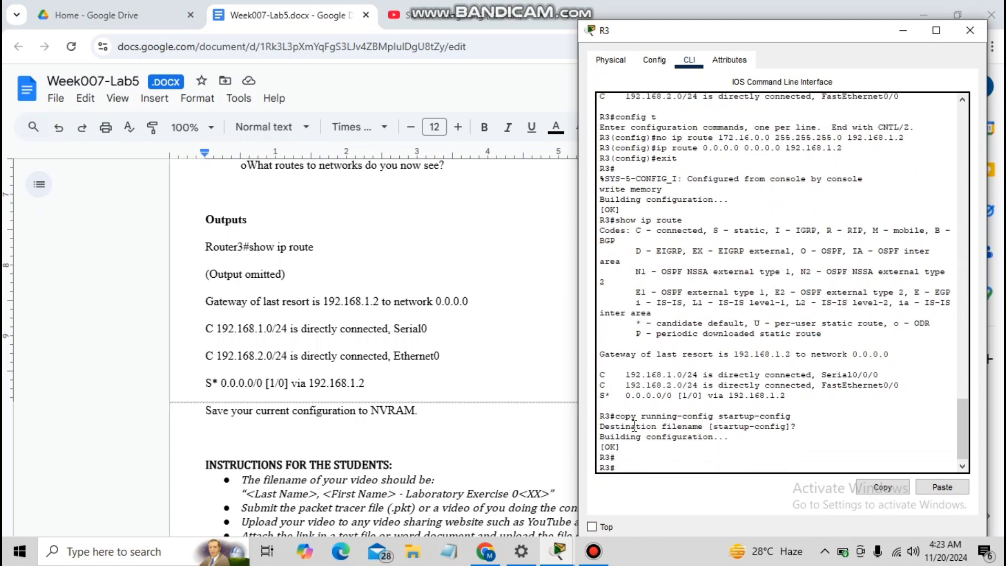
Switch to R2 and copy its running-config to startup-config.
click(561, 551)
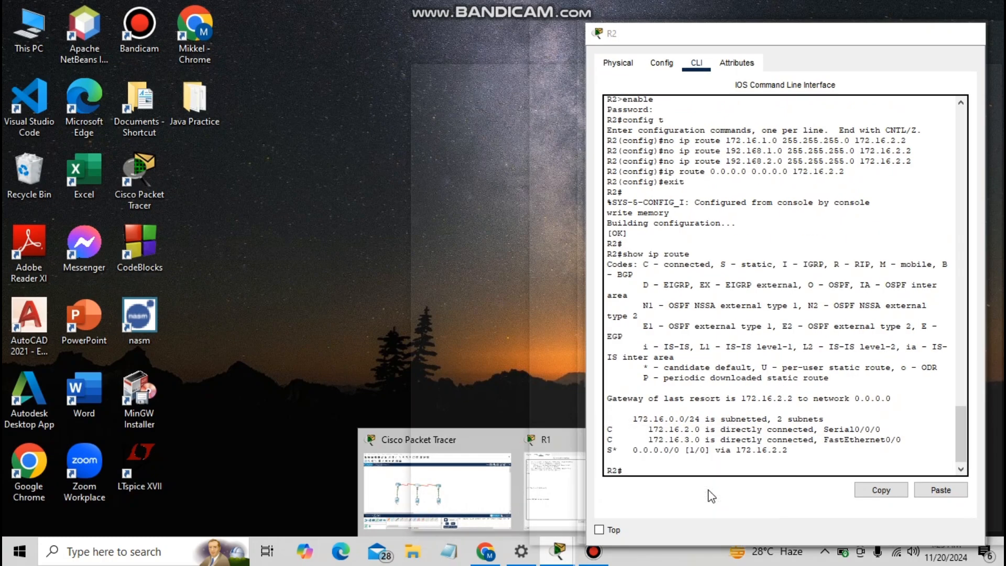
click(712, 491)
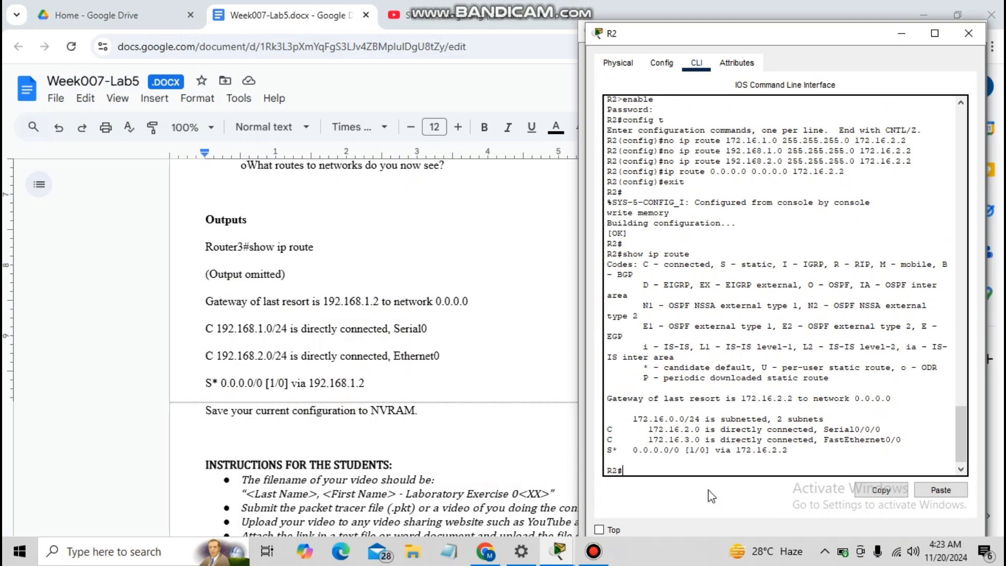
text(copy running-config star)
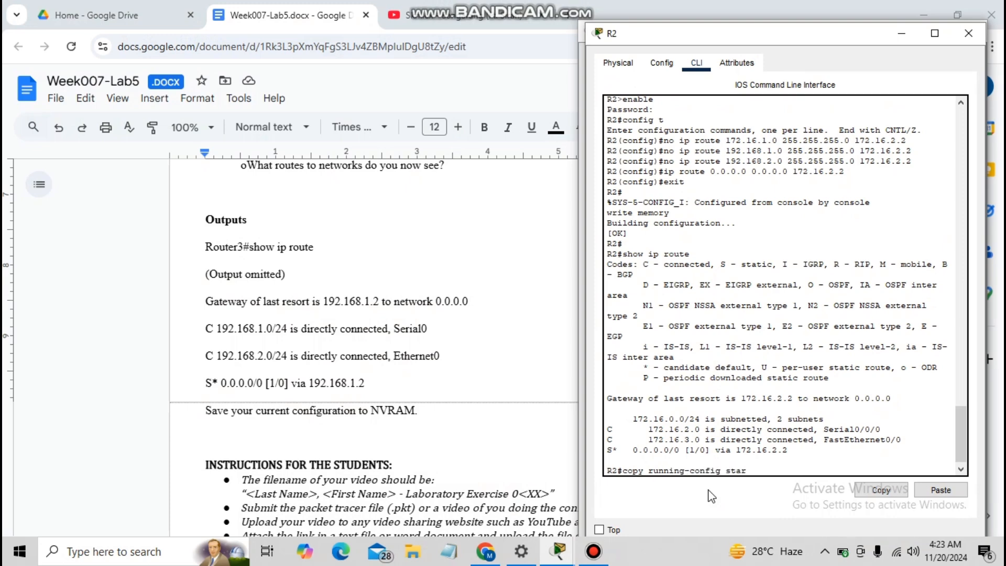
text(tup-con)
text(fig)
key(Return)
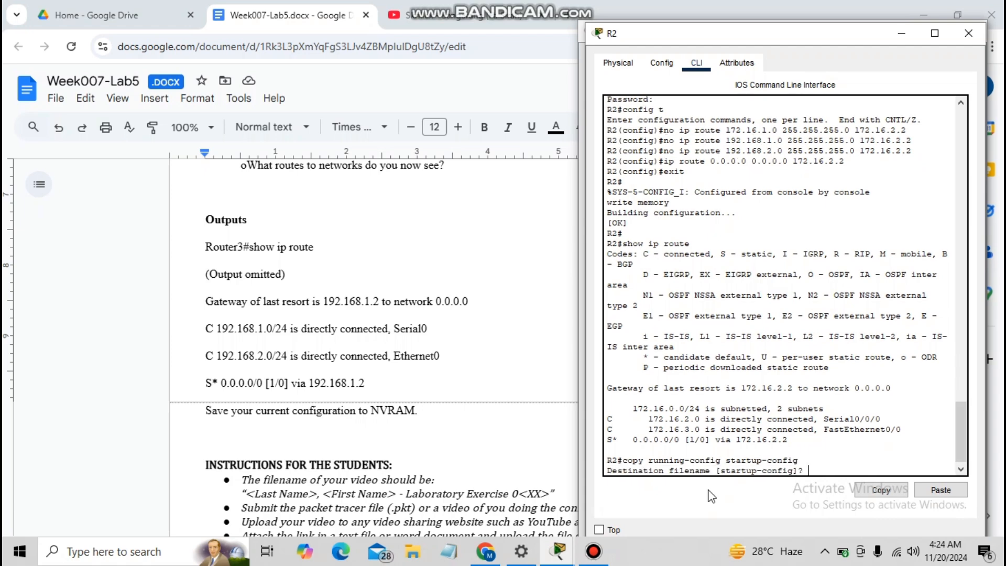